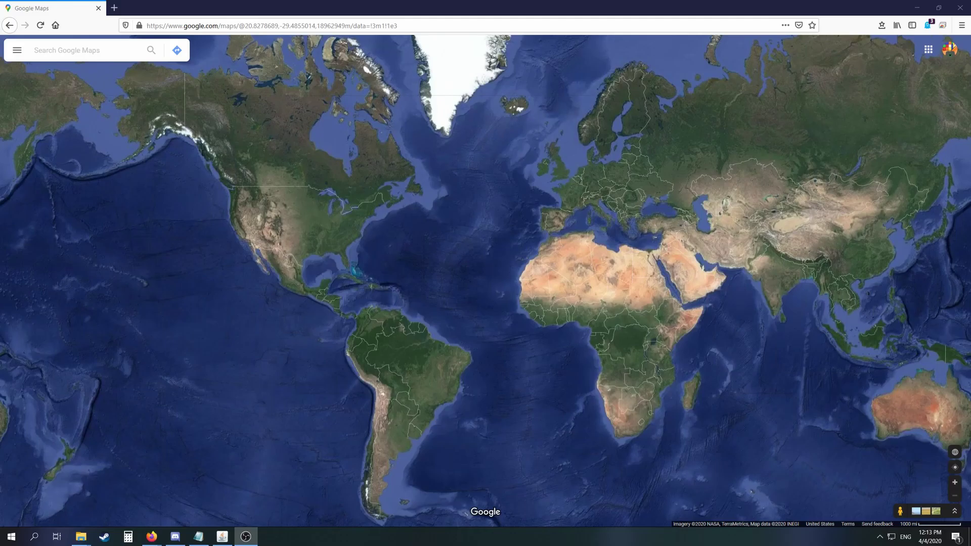
# Look over the continents on the satellite world map, from the Americas to Africa and Eurasia
pyautogui.hotkey('alt', 'Tab')
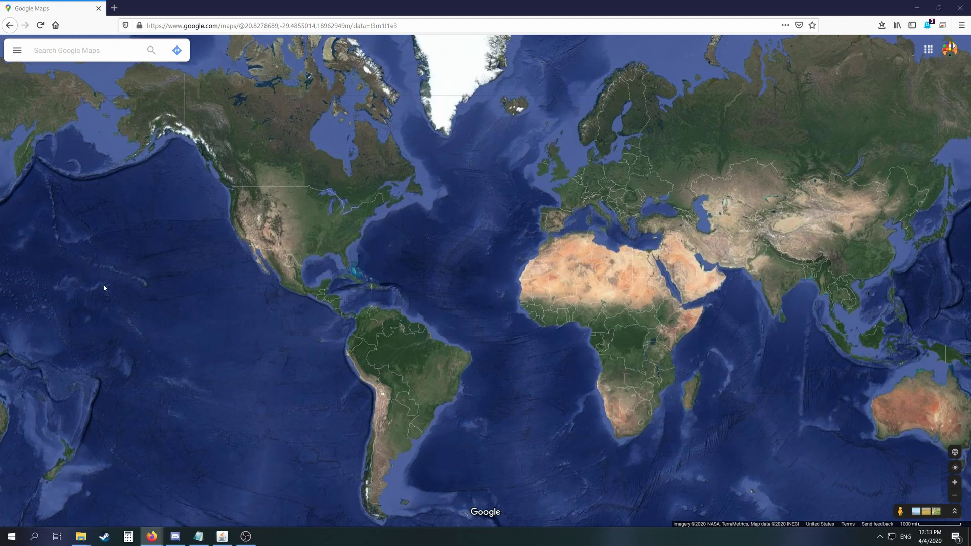
pyautogui.moveTo(114, 261); pyautogui.dragTo(228, 314)
pyautogui.scroll(2, 267, 270)
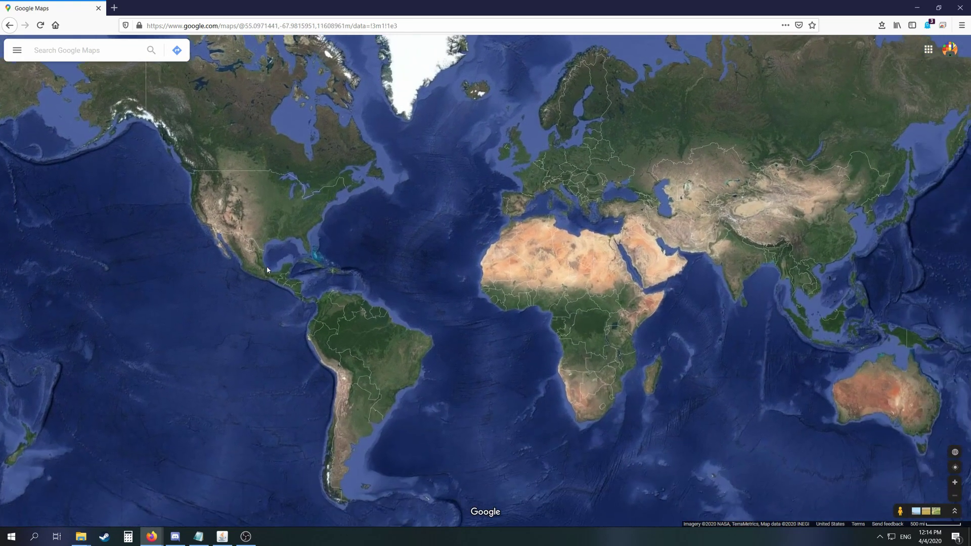
pyautogui.moveTo(267, 270); pyautogui.dragTo(199, 214)
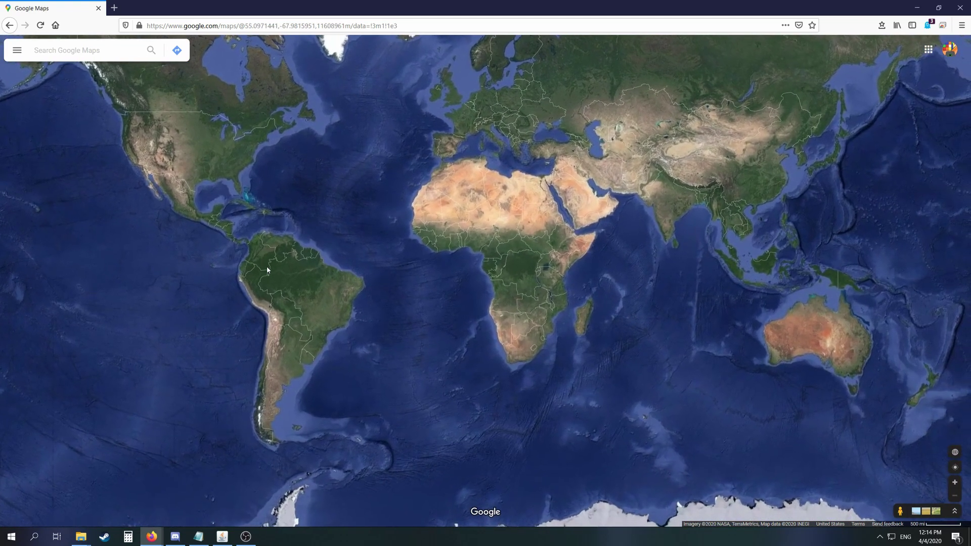
pyautogui.scroll(5, 501, 271)
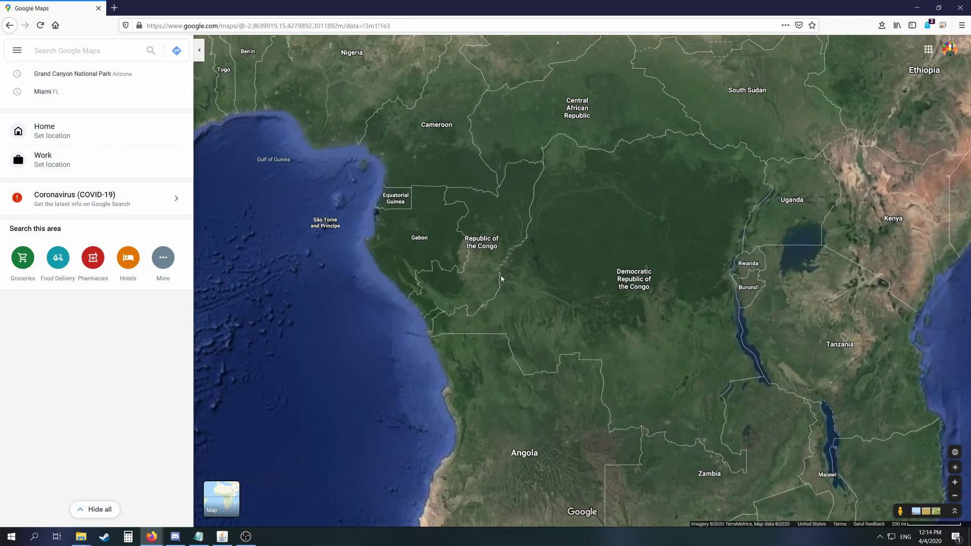
pyautogui.moveTo(435, 264); pyautogui.dragTo(475, 404)
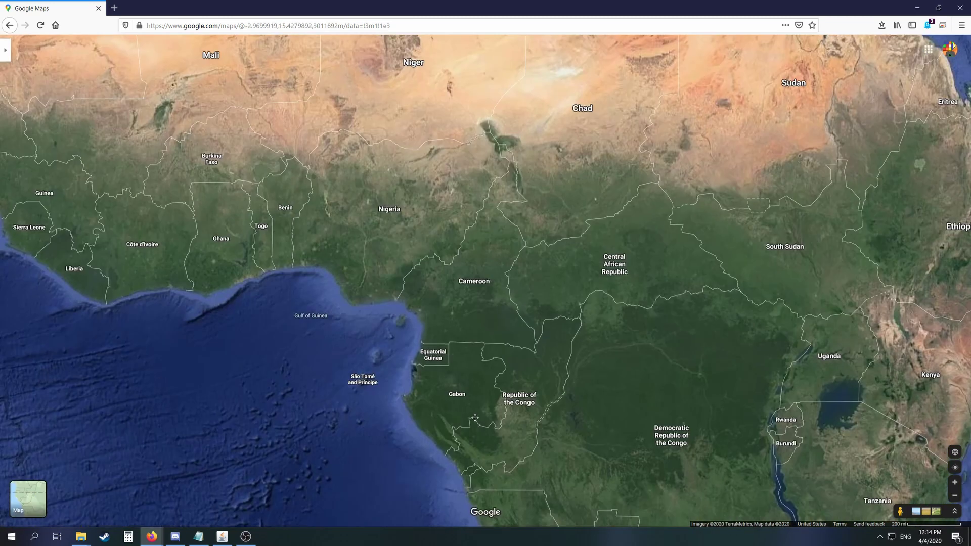
pyautogui.scroll(-3, 477, 404)
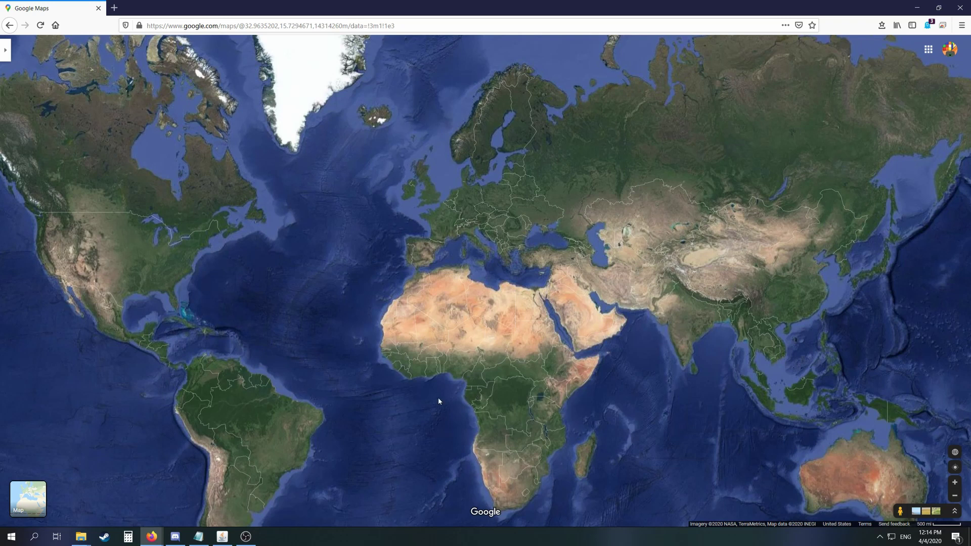
pyautogui.scroll(-2, 438, 397)
pyautogui.moveTo(383, 408); pyautogui.dragTo(423, 366)
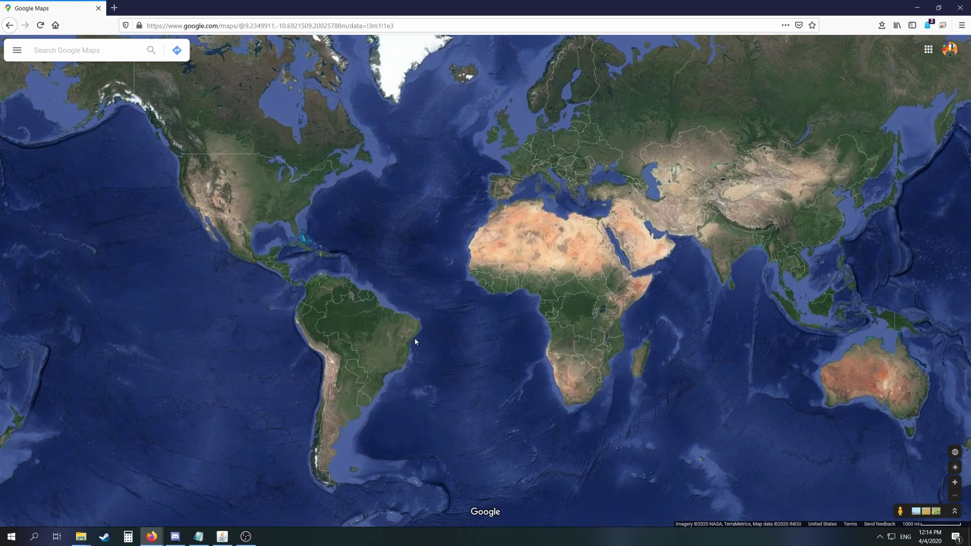
pyautogui.moveTo(414, 338); pyautogui.dragTo(397, 455)
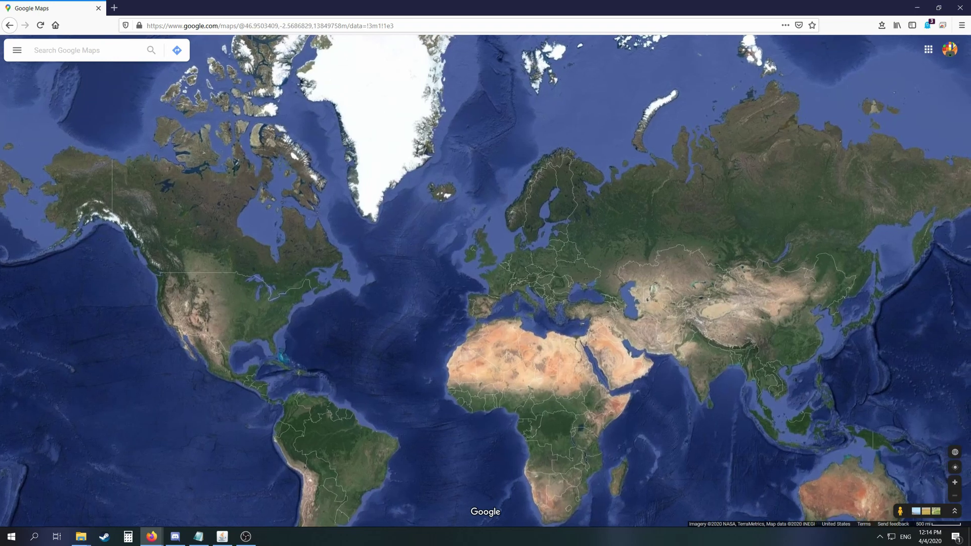
# Switch to the browser window with the mod pages and highlight the channel name under the 1:1 scale Earth in Minecraft video
pyautogui.hotkey('alt', 'Tab')
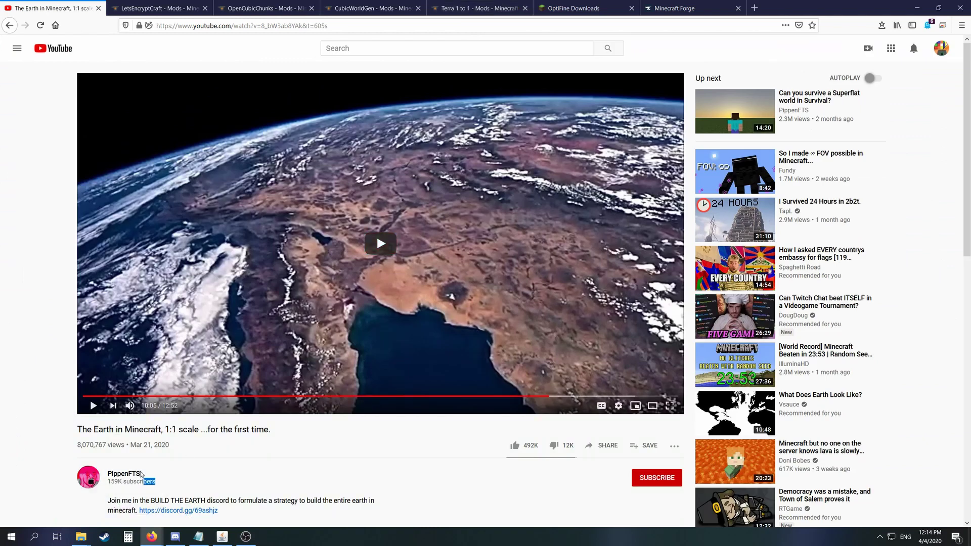
pyautogui.moveTo(158, 481); pyautogui.dragTo(111, 475)
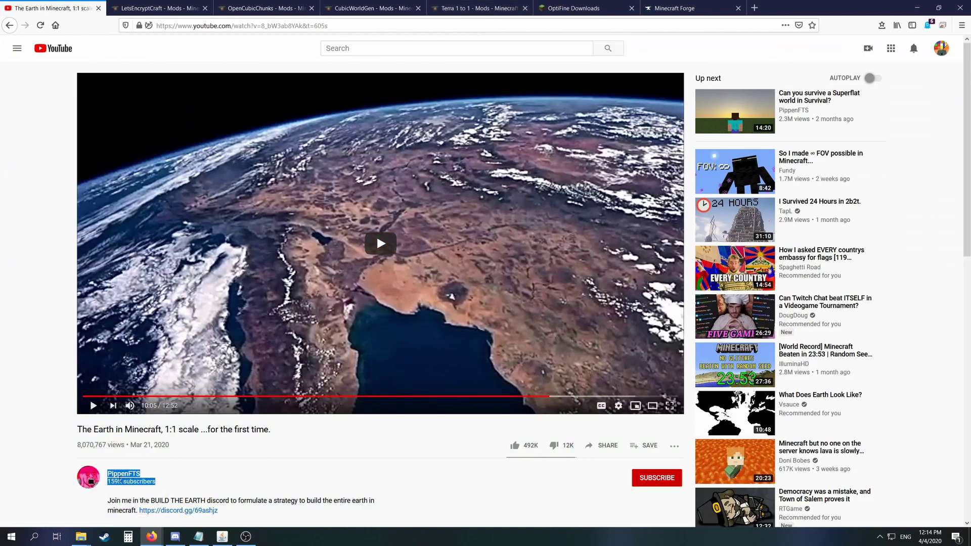
pyautogui.click(120, 488)
# Look through the open LetsEncryptCraft, OpenCubicChunks, CubicWorldGen, Terra 1 to 1, OptiFine and Minecraft Forge pages
pyautogui.click(150, 5)
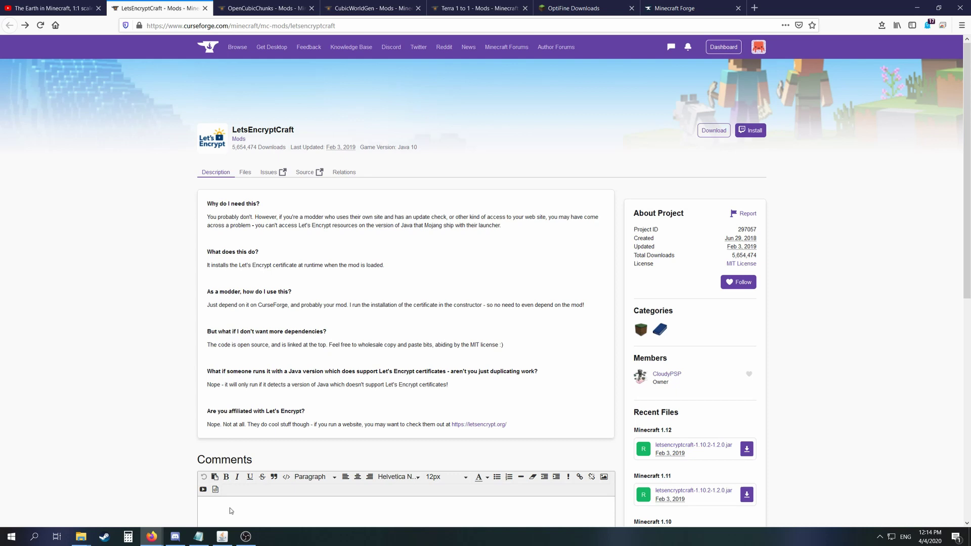
pyautogui.click(239, 537)
pyautogui.click(240, 537)
pyautogui.click(266, 8)
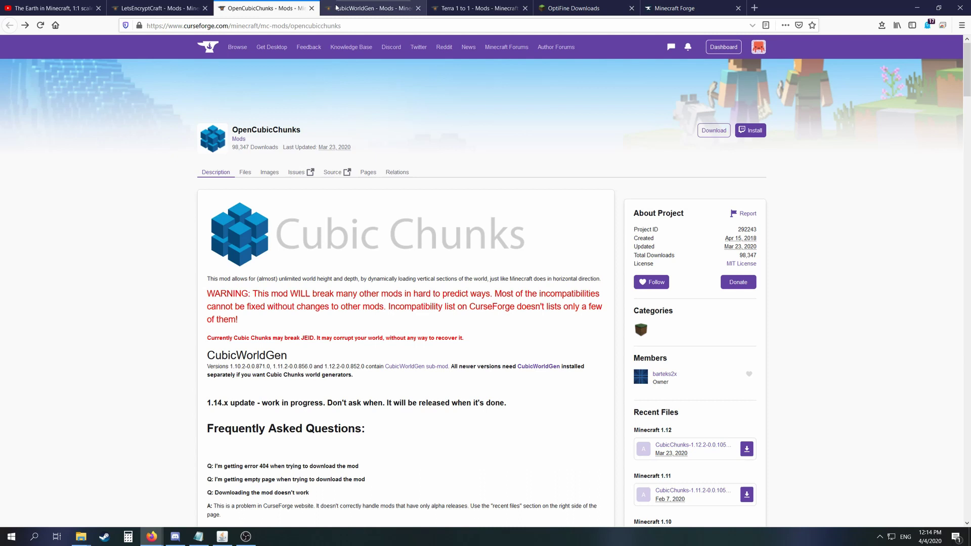
pyautogui.click(372, 8)
pyautogui.click(478, 8)
pyautogui.click(622, 5)
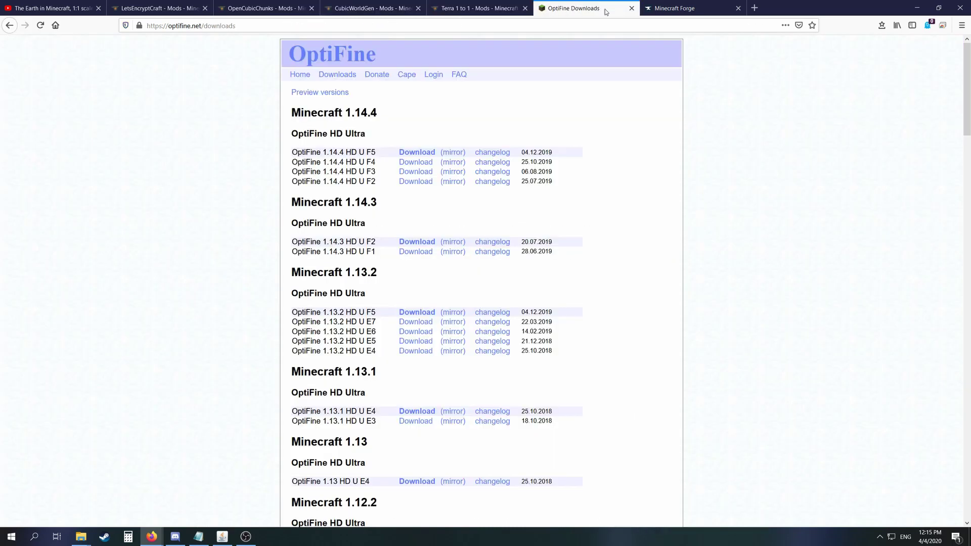
pyautogui.click(688, 8)
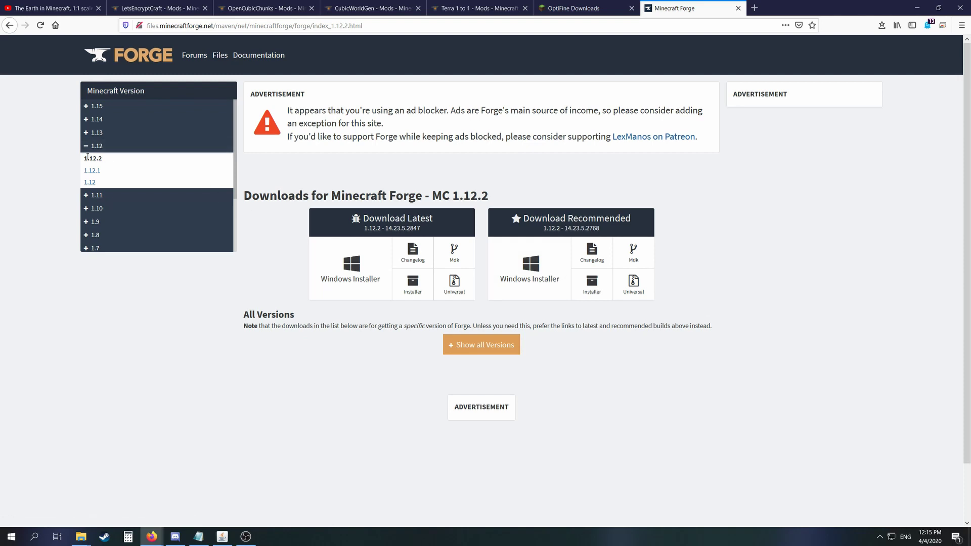
# Download and save the recommended Forge Windows installer for Minecraft 1.12.2, version 14.23.5.2768
pyautogui.moveTo(329, 25); pyautogui.dragTo(355, 25)
pyautogui.click(378, 179)
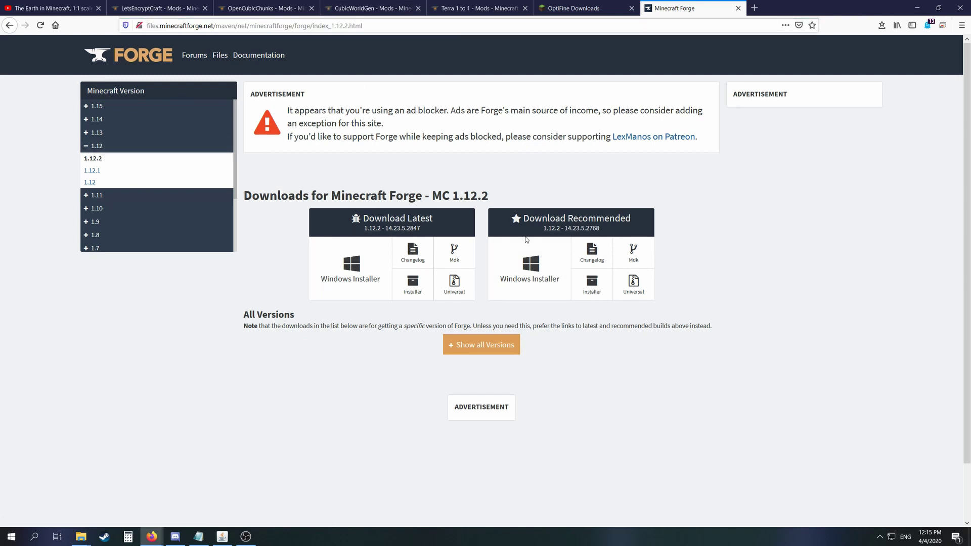
pyautogui.click(517, 268)
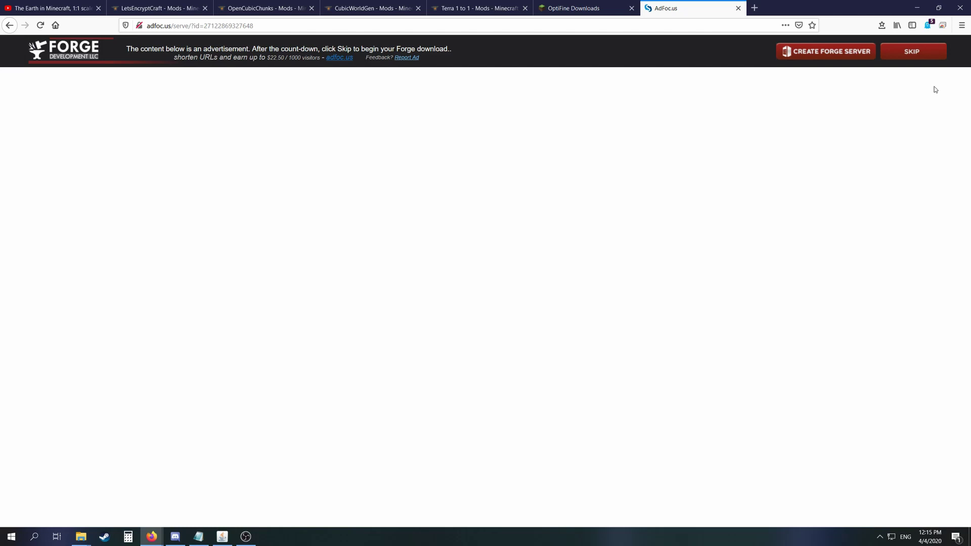
pyautogui.click(924, 60)
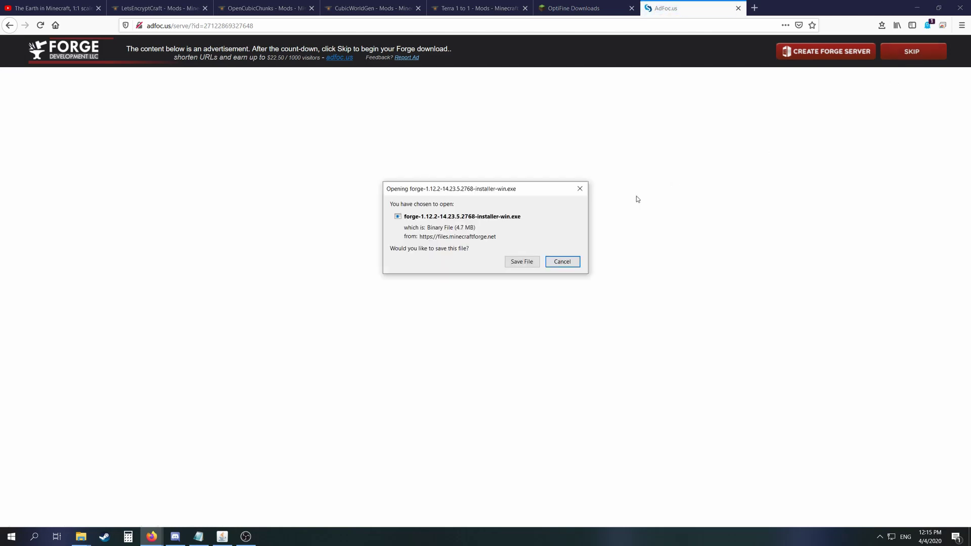
pyautogui.click(522, 262)
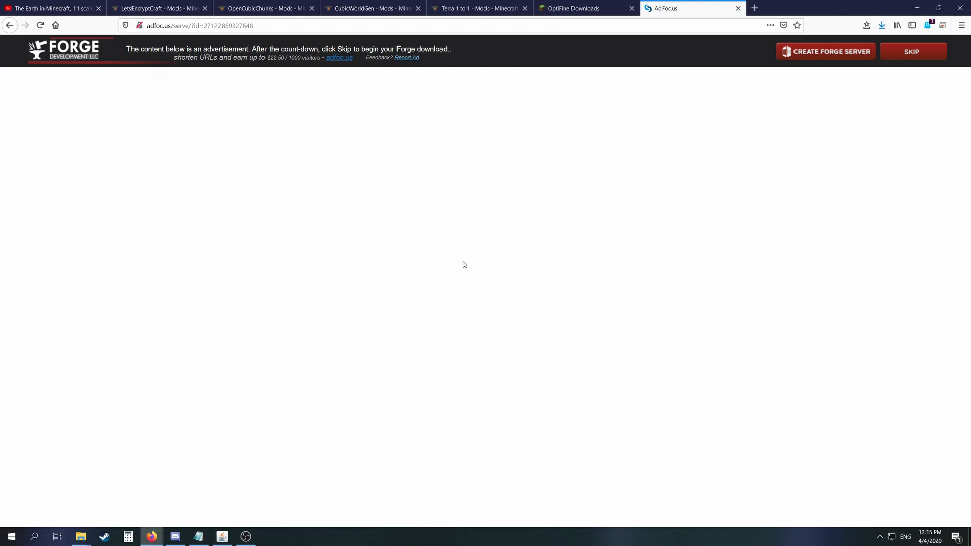
# Run the downloaded Forge installer with the Install client option and close the Forge advertisement page
pyautogui.click(882, 26)
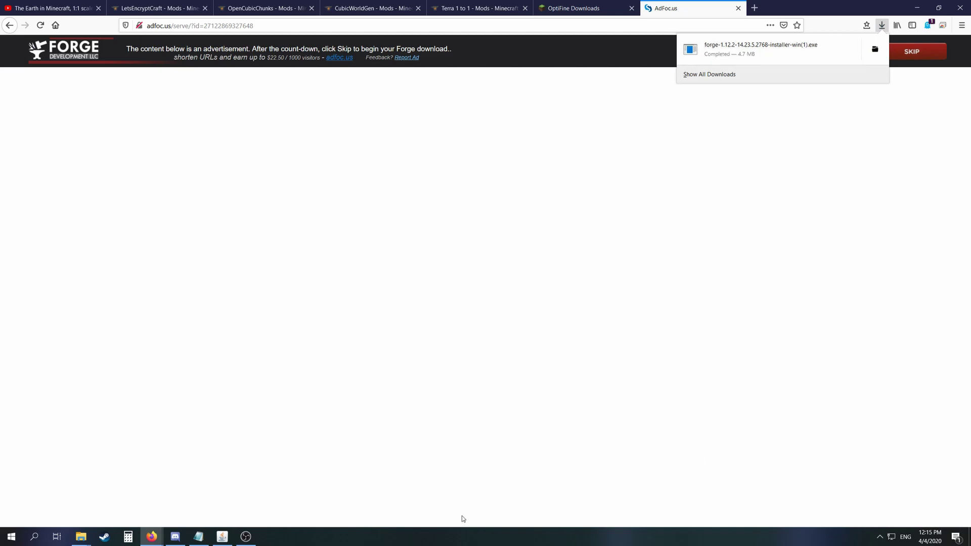
pyautogui.click(784, 58)
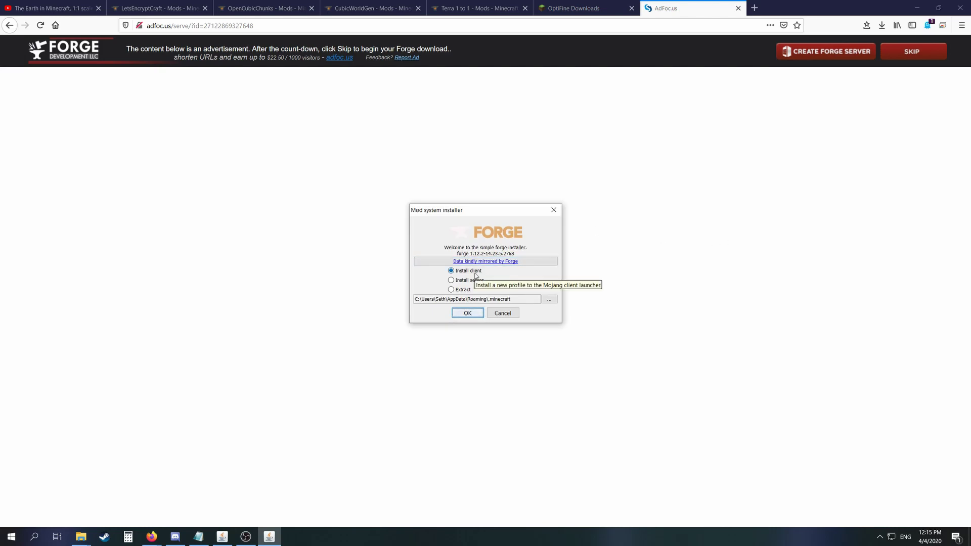
pyautogui.click(466, 314)
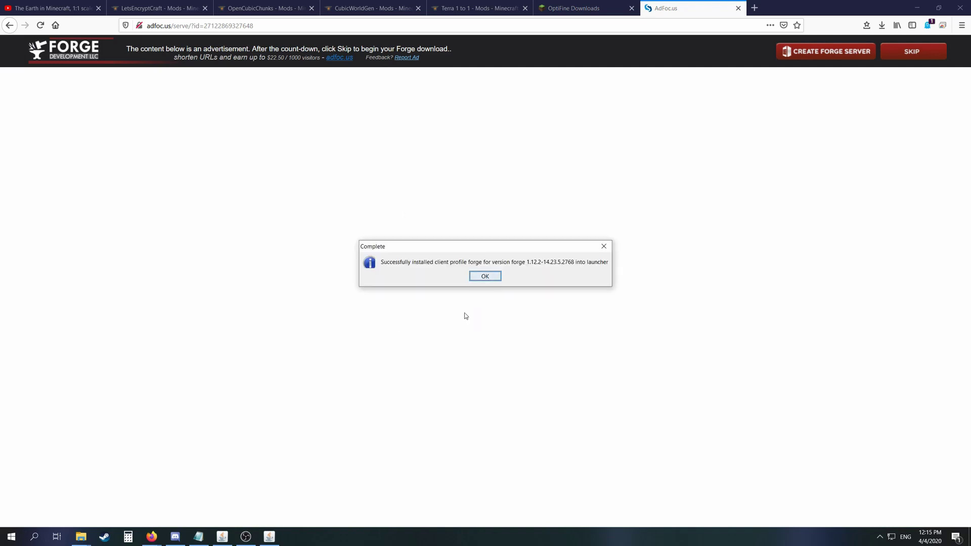
pyautogui.click(494, 278)
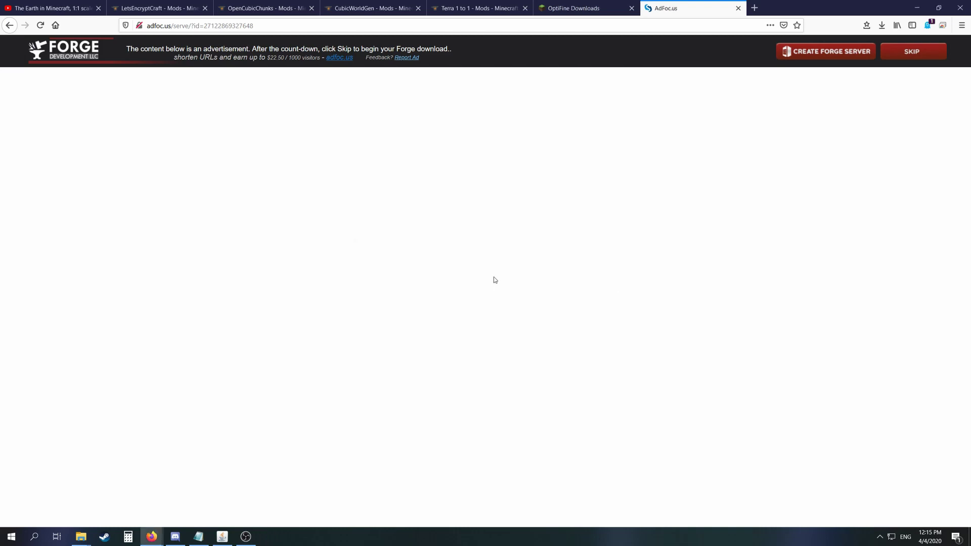
pyautogui.click(738, 8)
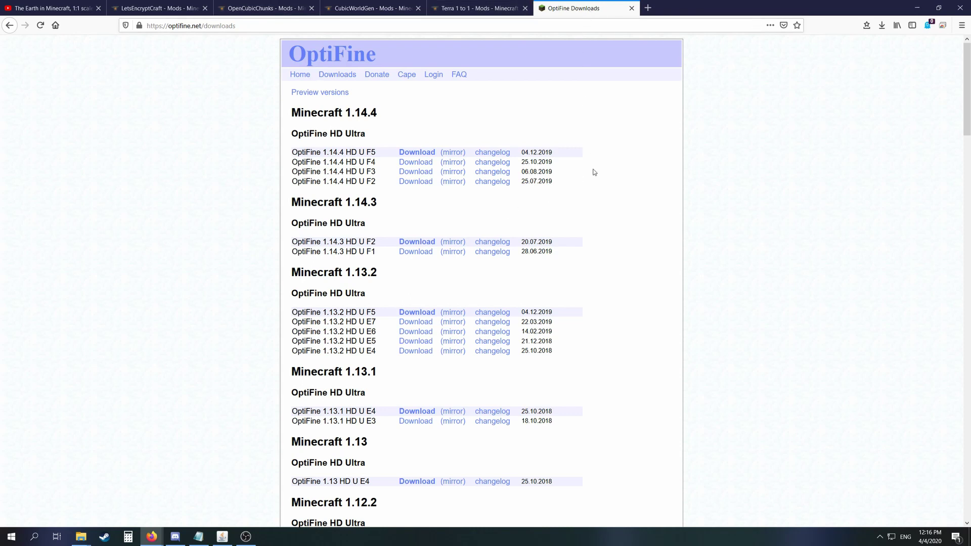
# Download and save OptiFine 1.12.2 HD U F5, and close the OptiFine page
pyautogui.scroll(-3, 595, 184)
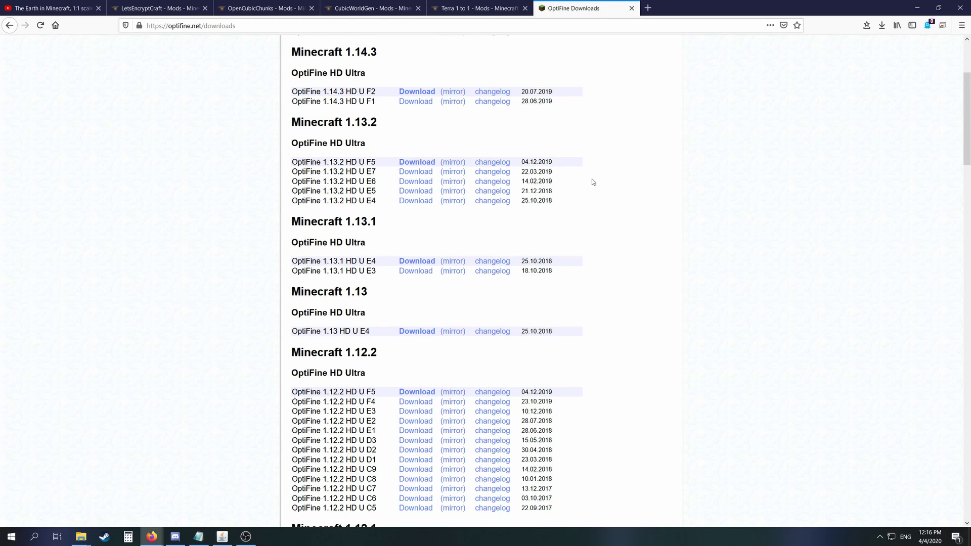
pyautogui.click(422, 393)
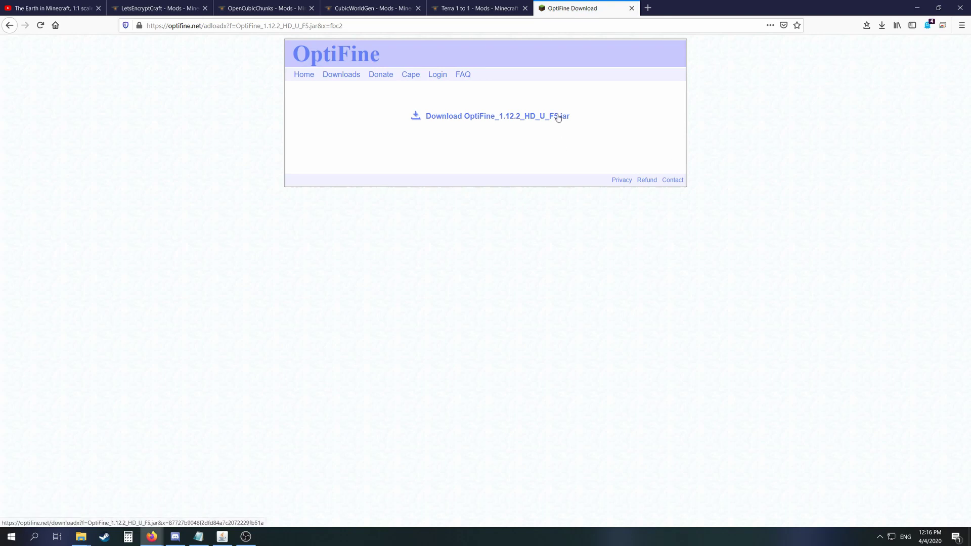
pyautogui.click(556, 117)
pyautogui.click(513, 263)
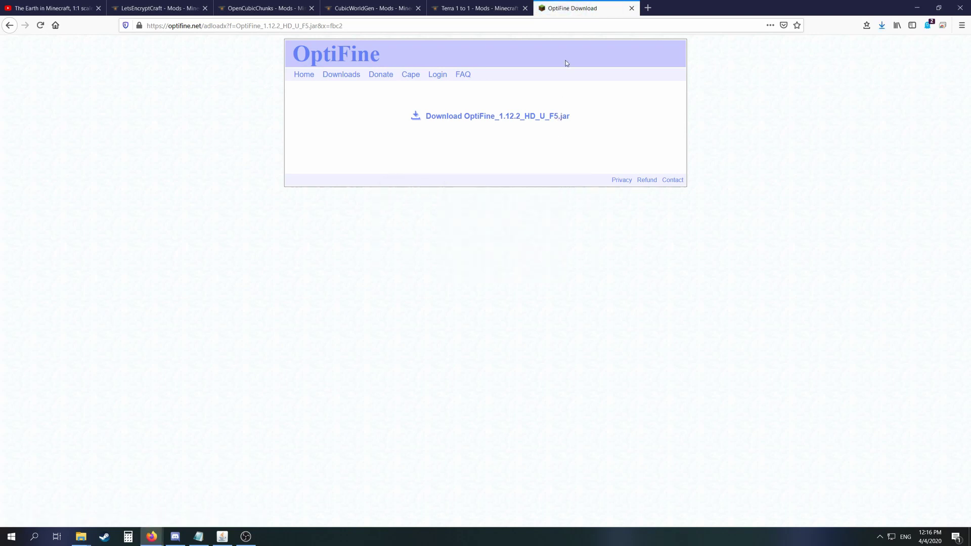
pyautogui.click(631, 8)
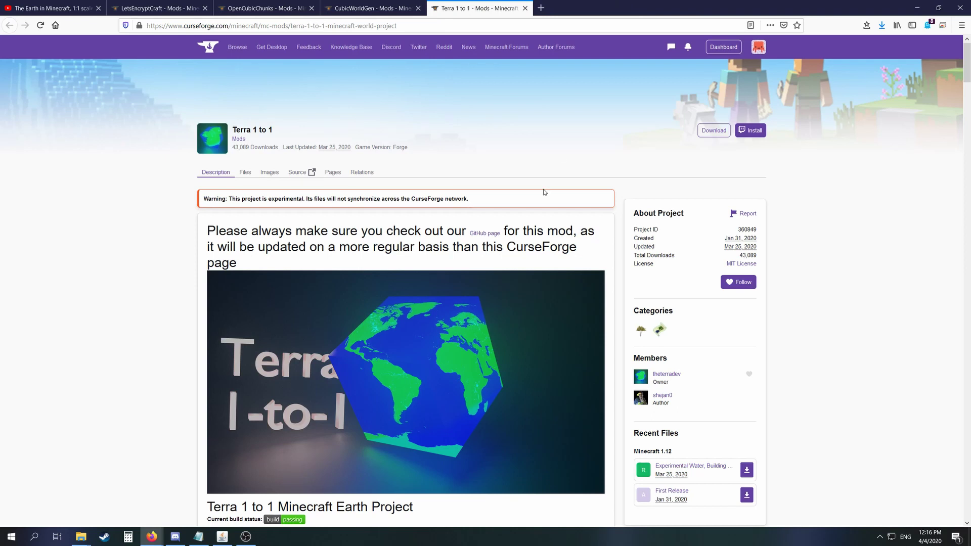
# Review the Terra 1 to 1 mod description and download the mod
pyautogui.scroll(-3, 544, 193)
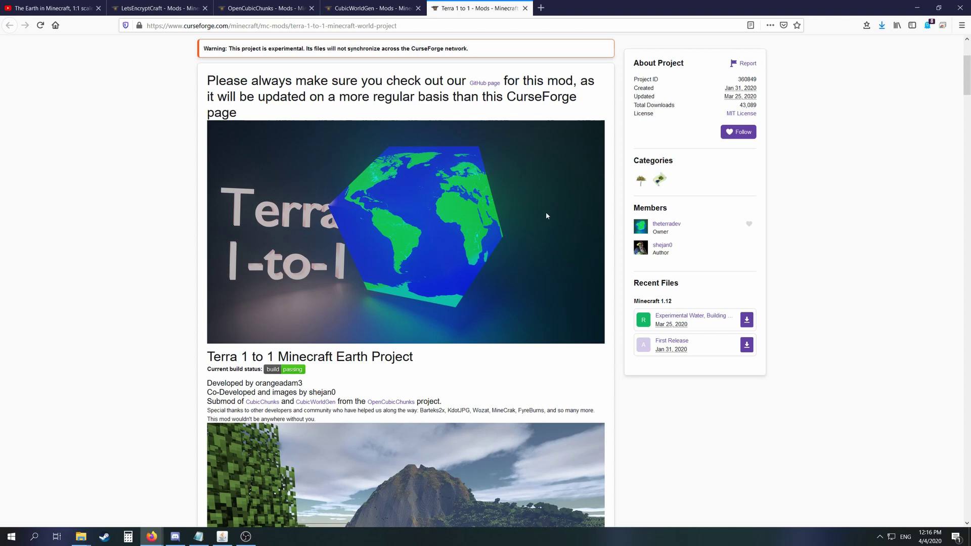
pyautogui.scroll(3, 576, 256)
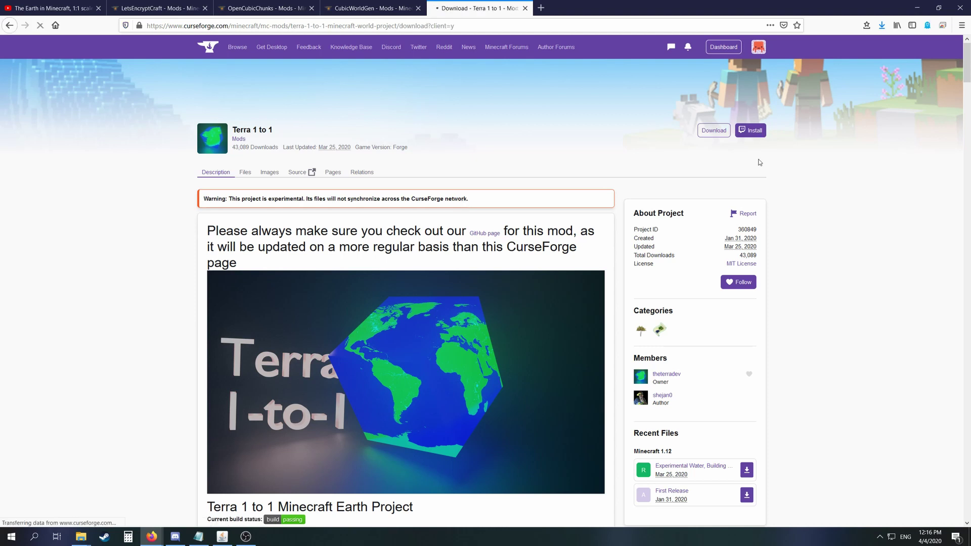
pyautogui.click(759, 131)
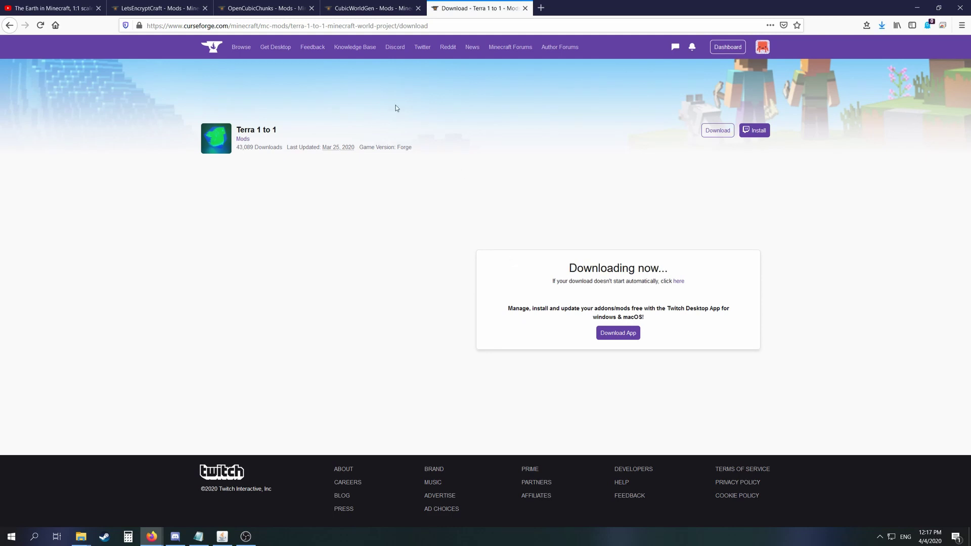
# Download and save the Minecraft 1.12 file of CubicWorldGen, and close the CubicWorldGen and Terra 1 to 1 pages
pyautogui.click(360, 8)
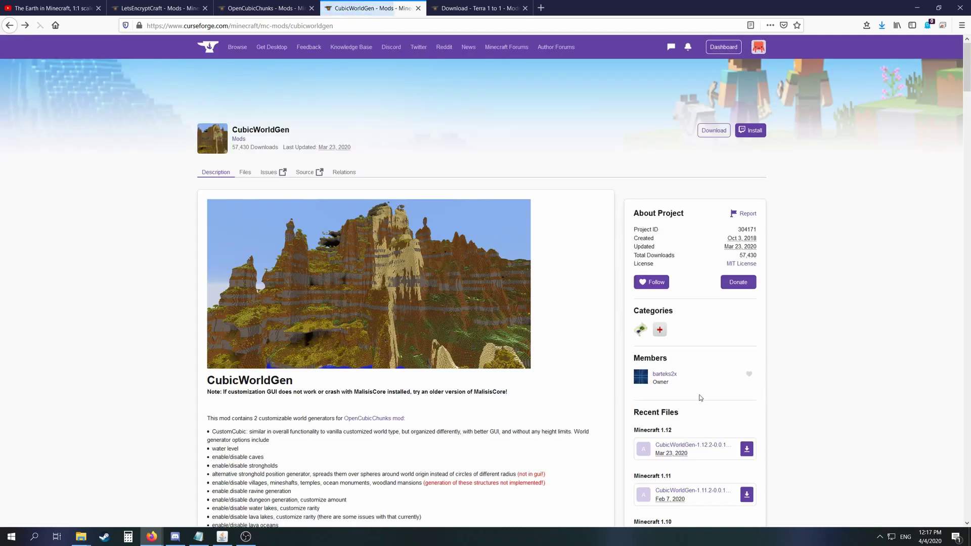
pyautogui.scroll(-5, 732, 206)
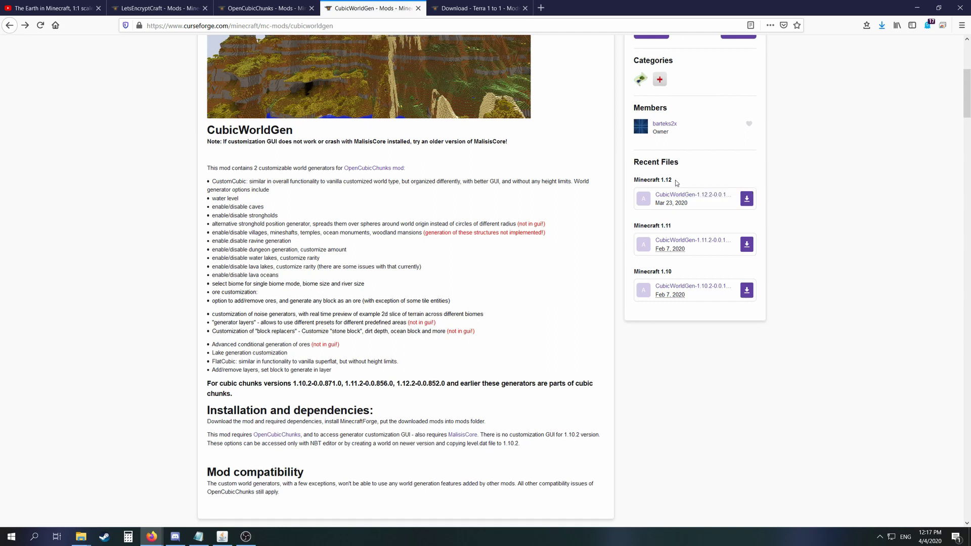
pyautogui.click(748, 201)
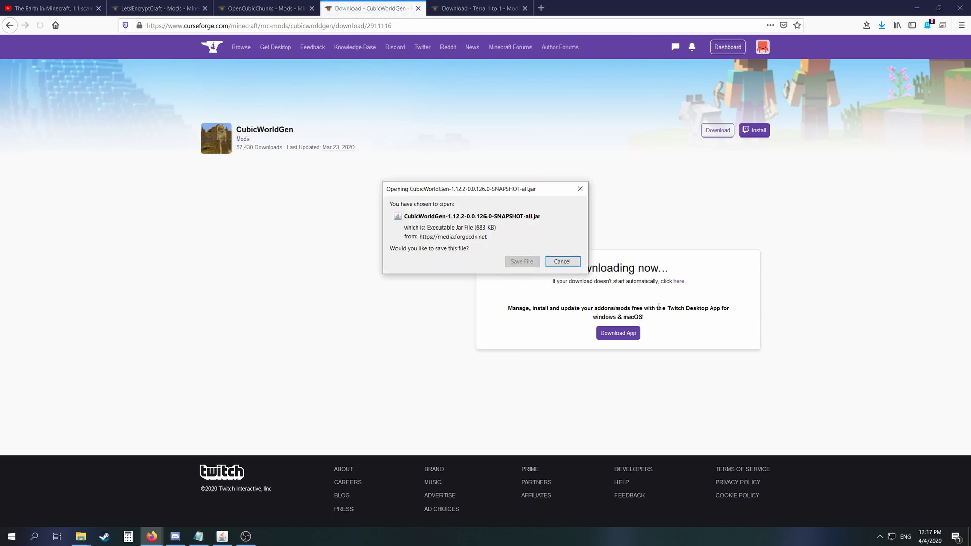
pyautogui.click(518, 259)
pyautogui.hotkey('ctrl', 'w')
pyautogui.hotkey('ctrl', 'w')
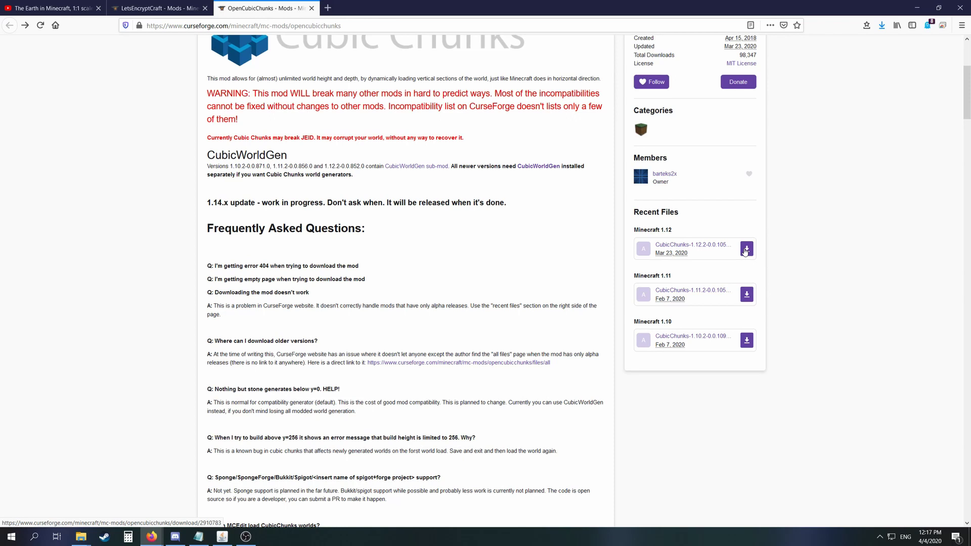
# Download and save the Minecraft 1.12 file of OpenCubicChunks, and close its page
pyautogui.click(745, 250)
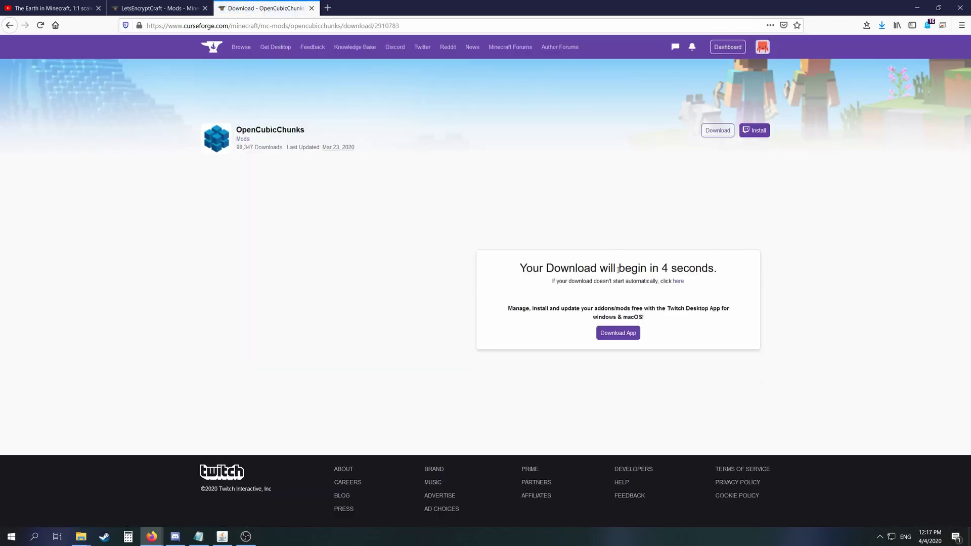
pyautogui.click(81, 537)
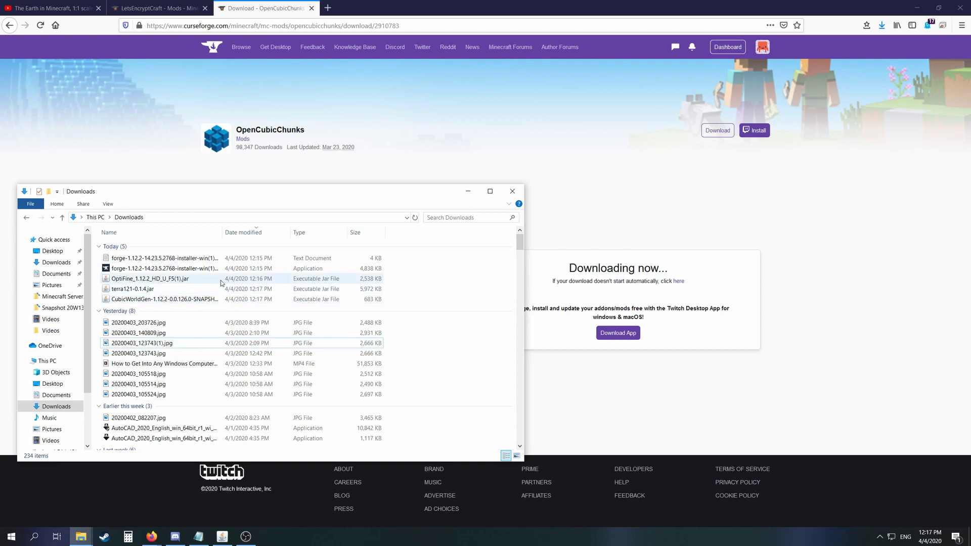
pyautogui.click(468, 191)
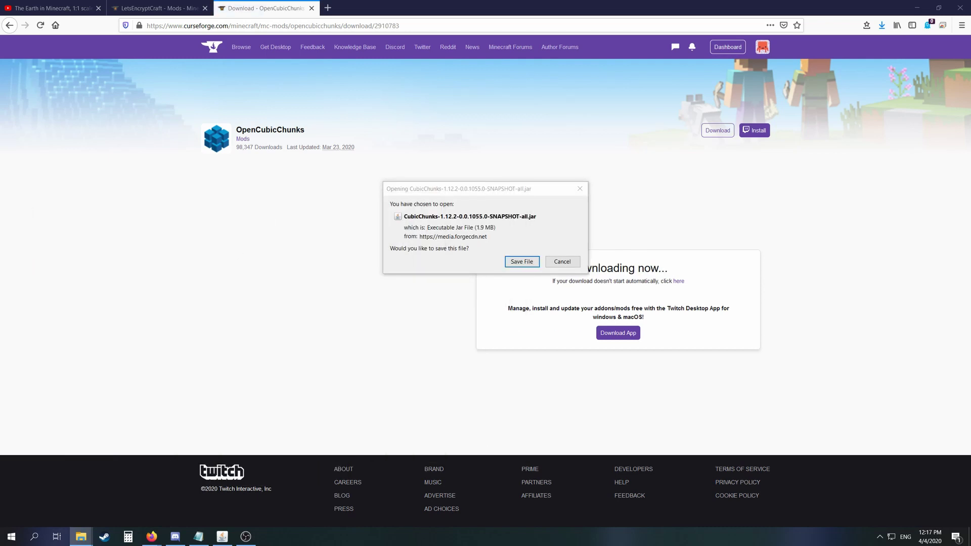
pyautogui.click(532, 259)
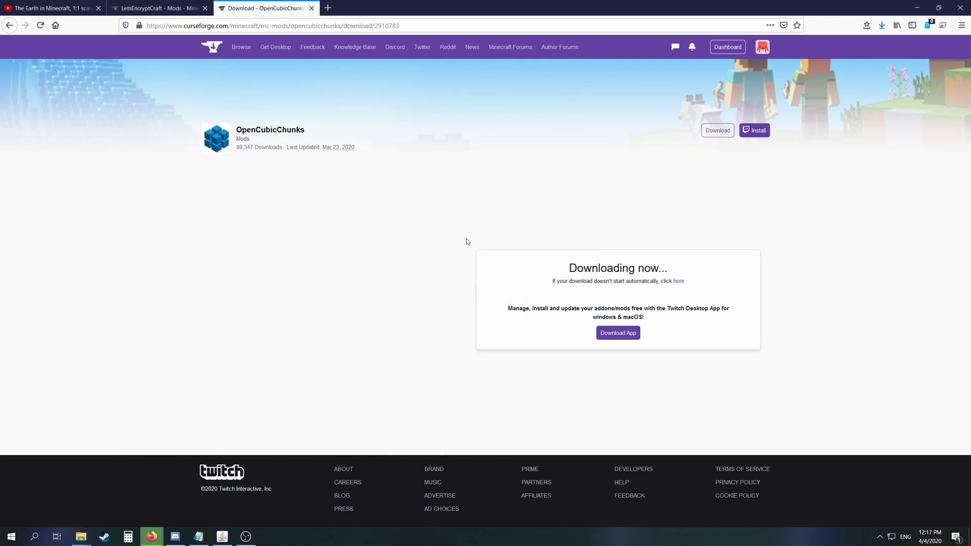
pyautogui.click(311, 8)
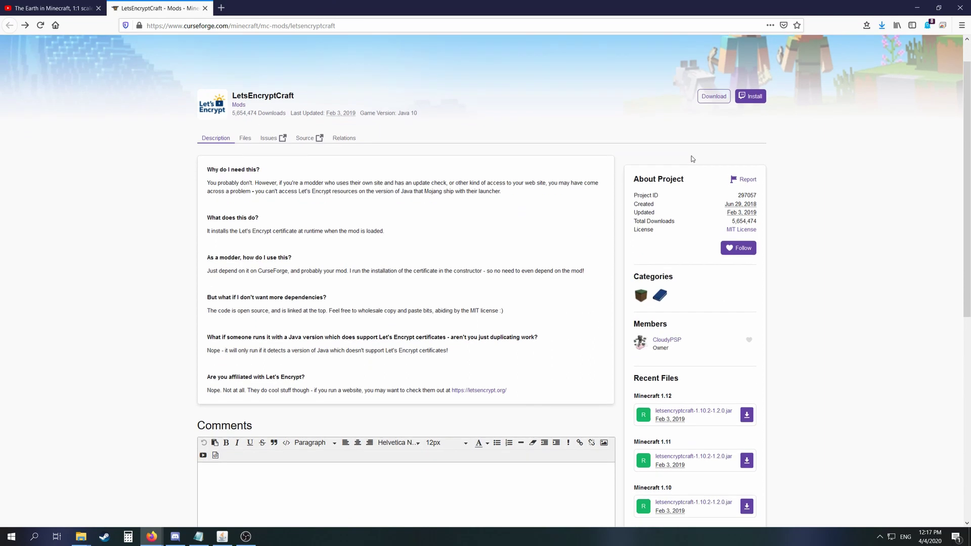
# Review the LetsEncryptCraft mod description, and download and save the mod file
pyautogui.scroll(-3, 691, 156)
pyautogui.scroll(3, 746, 294)
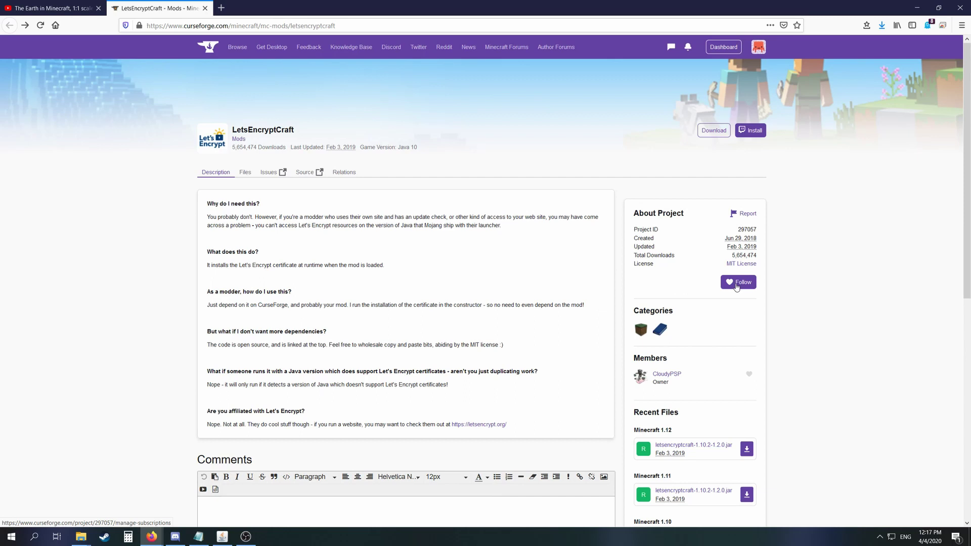
pyautogui.click(55, 6)
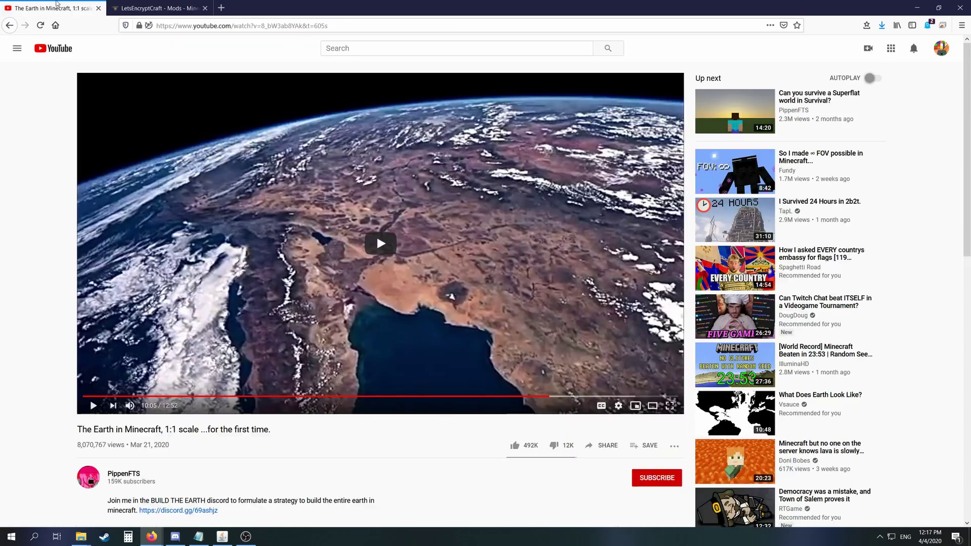
pyautogui.click(133, 3)
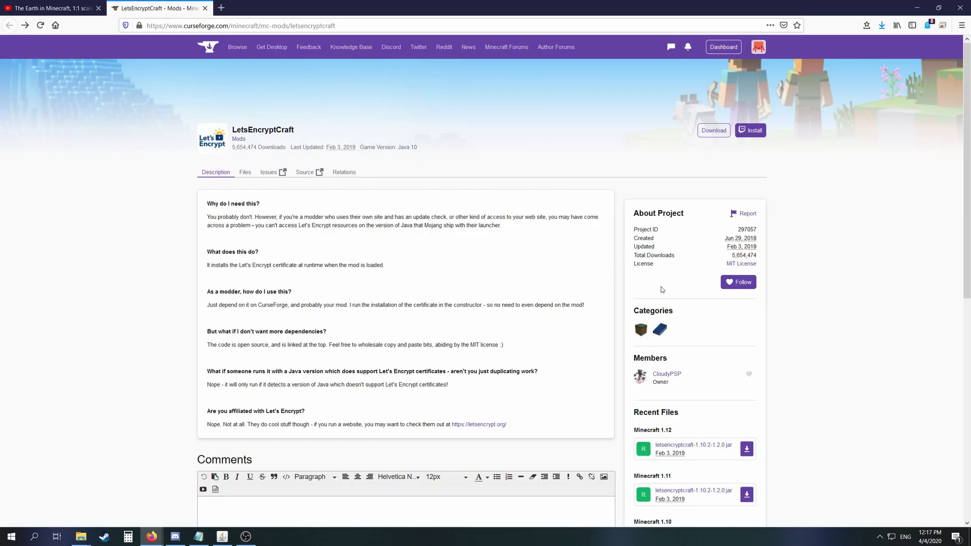
pyautogui.click(724, 134)
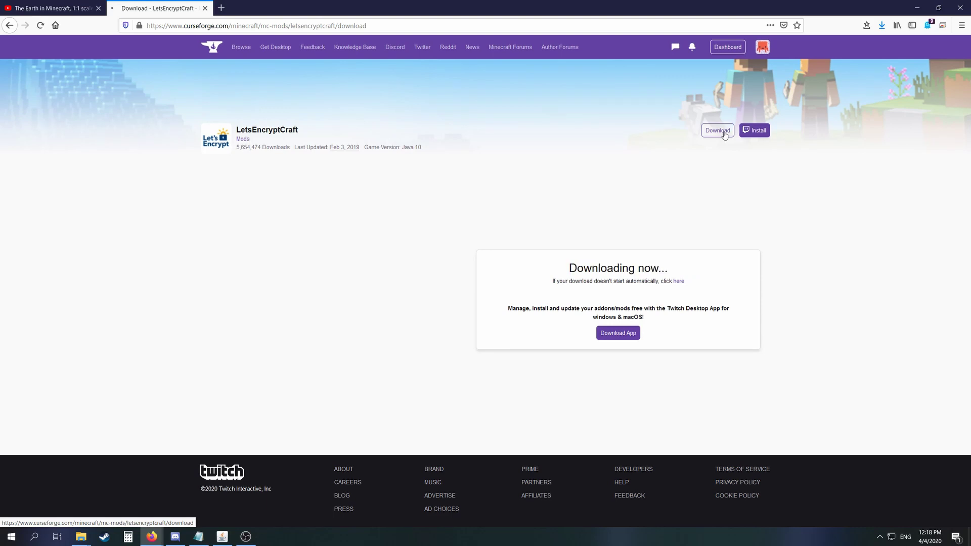
pyautogui.click(525, 262)
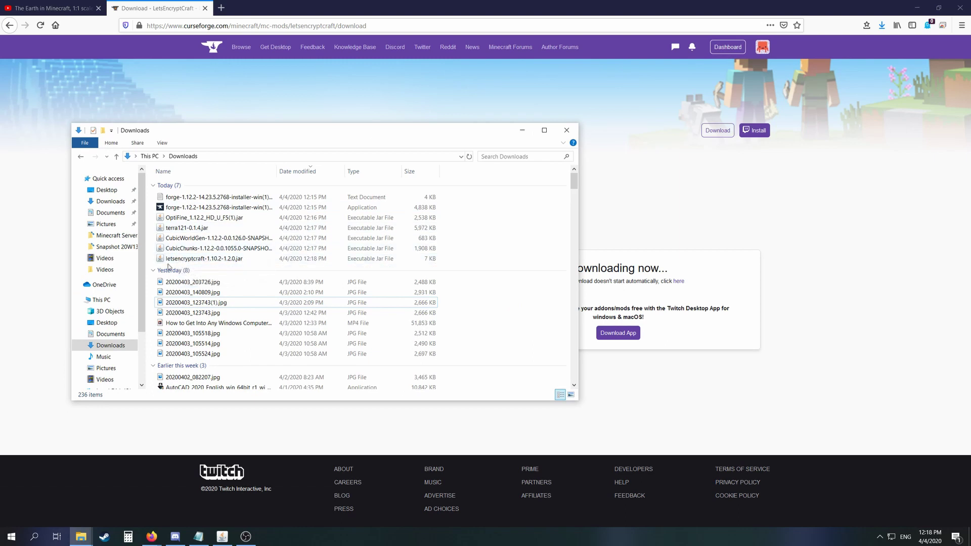
# Check the five downloaded mod files in Downloads, and open the .minecraft folder through a system search for %appdata%
pyautogui.moveTo(169, 266); pyautogui.dragTo(181, 216)
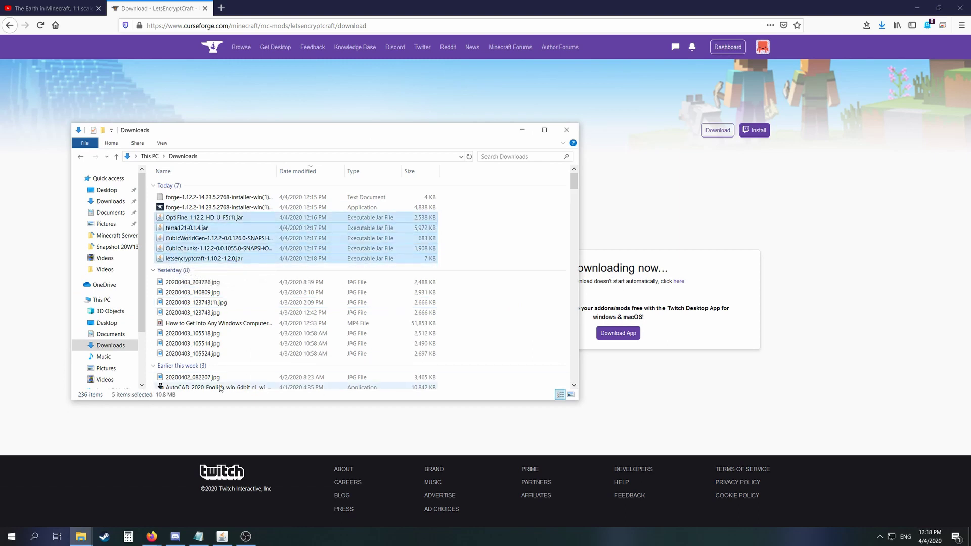
pyautogui.click(535, 283)
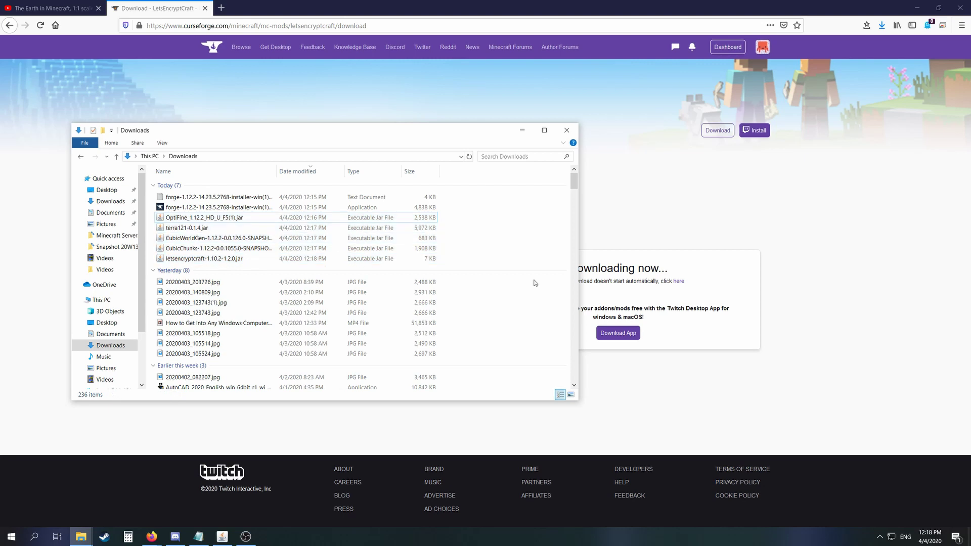
pyautogui.click(34, 536)
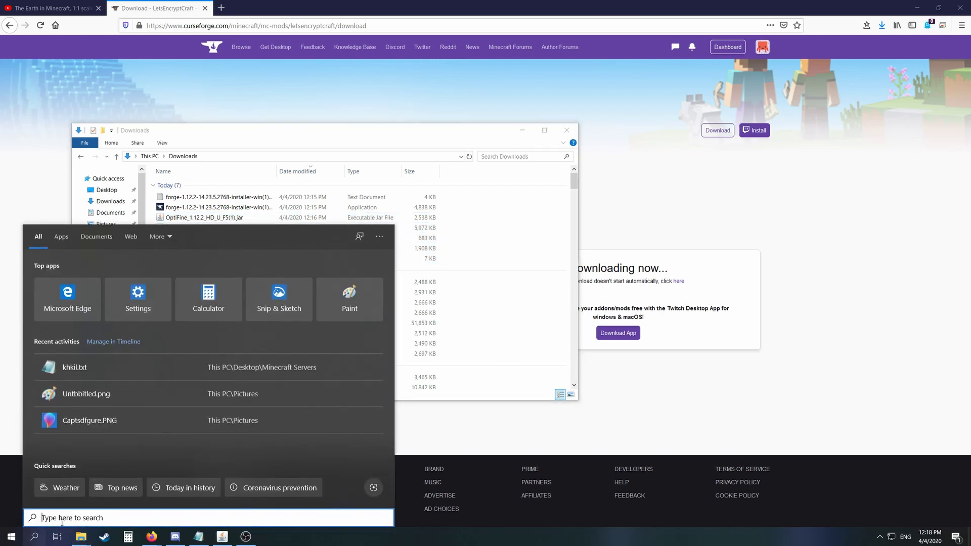
pyautogui.write('%app')
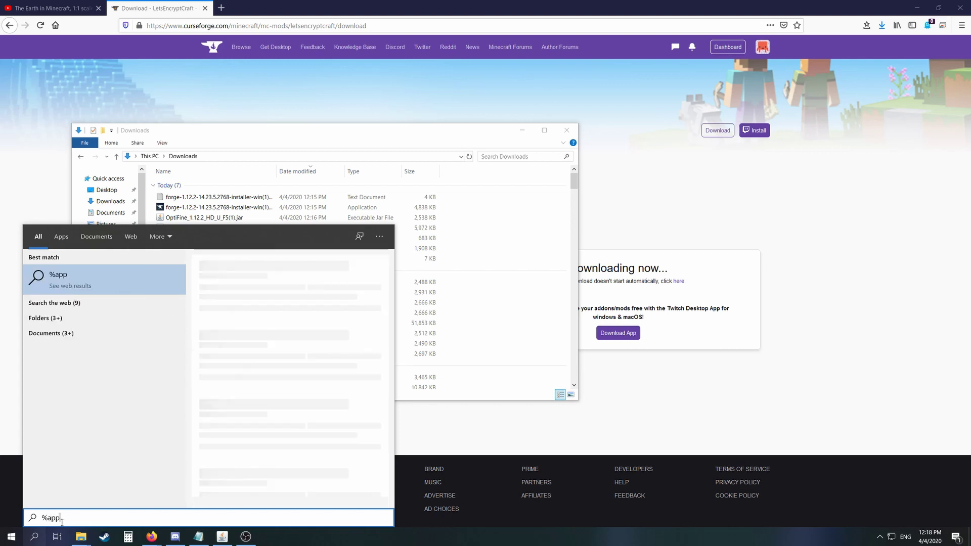
pyautogui.write('data')
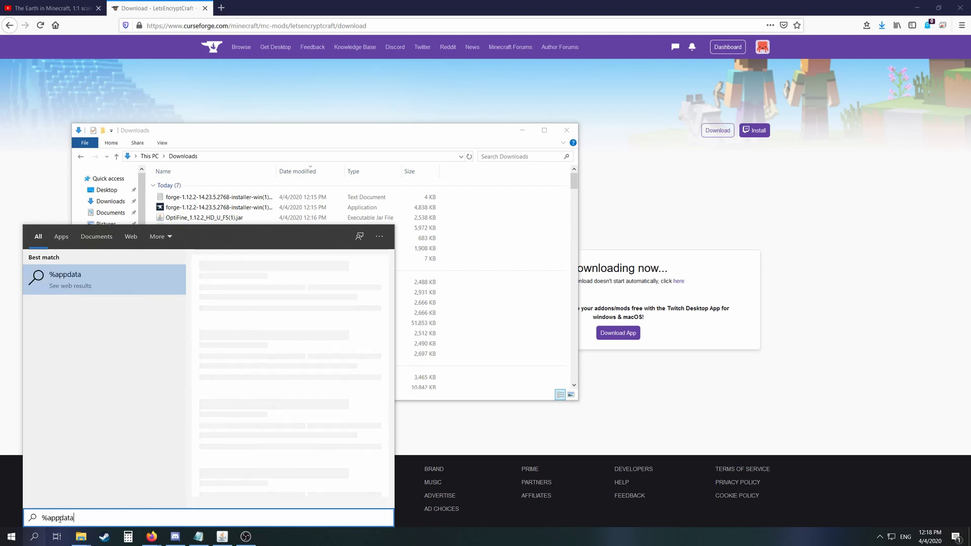
pyautogui.write('%')
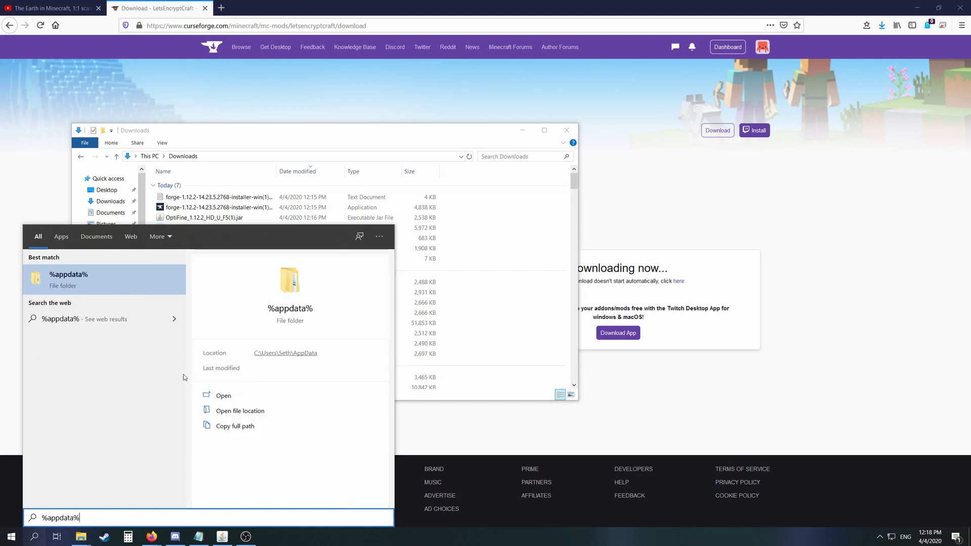
pyautogui.press('Return')
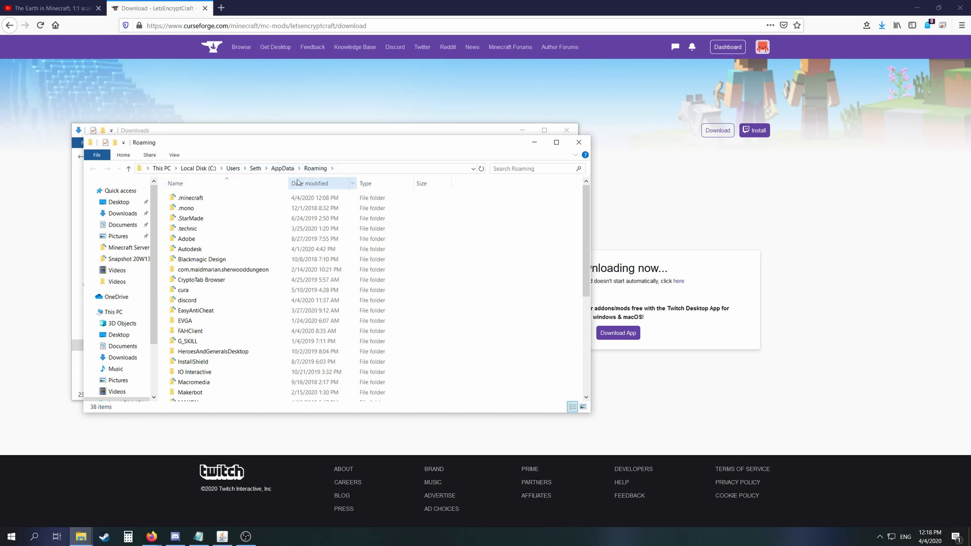
pyautogui.doubleClick(232, 198)
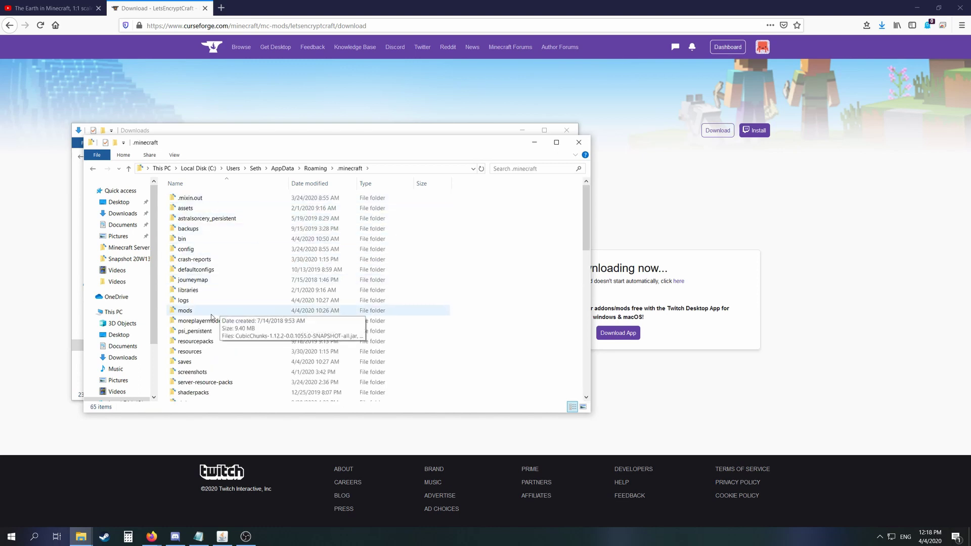
# Create a new folder inside .minecraft and delete it again
pyautogui.rightClick(484, 291)
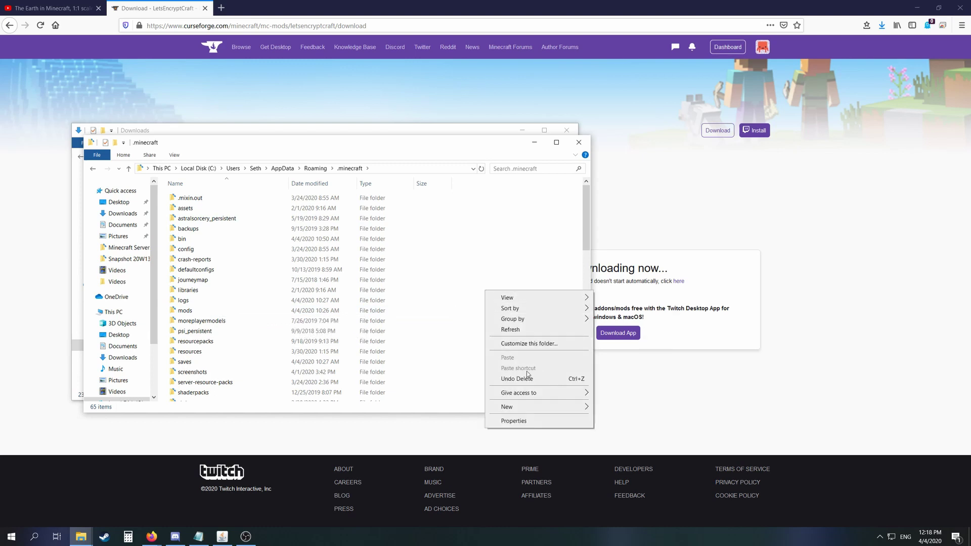
pyautogui.moveTo(510, 406)
pyautogui.click(611, 406)
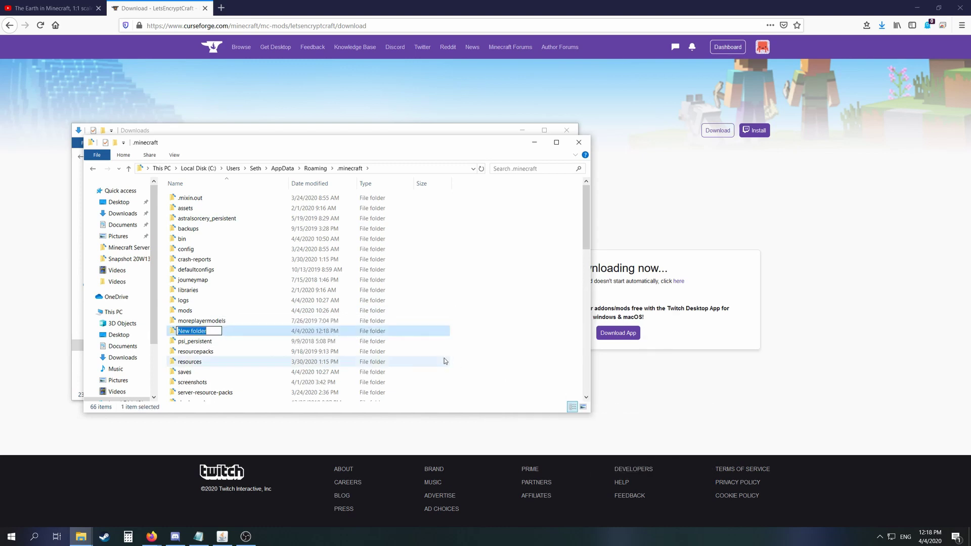
pyautogui.click(299, 335)
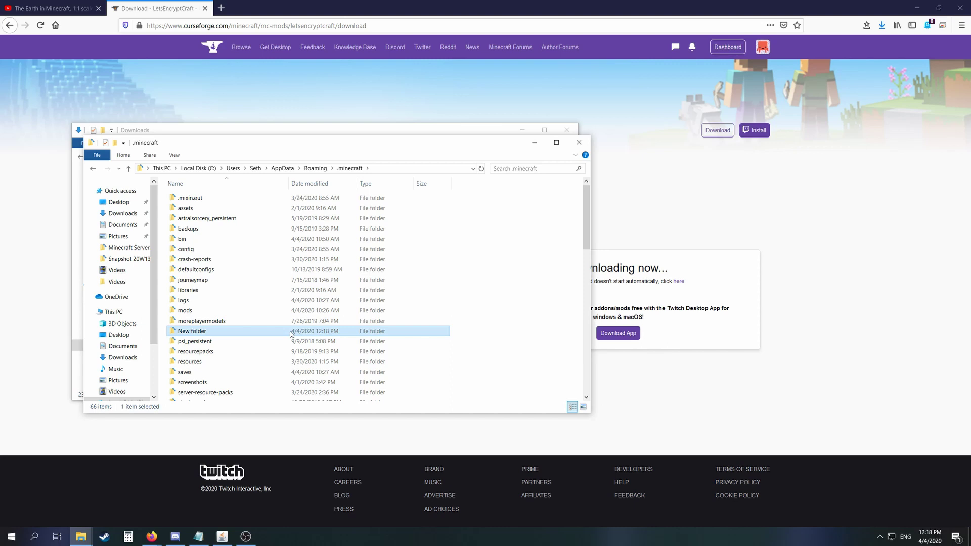
pyautogui.rightClick(291, 334)
pyautogui.click(335, 307)
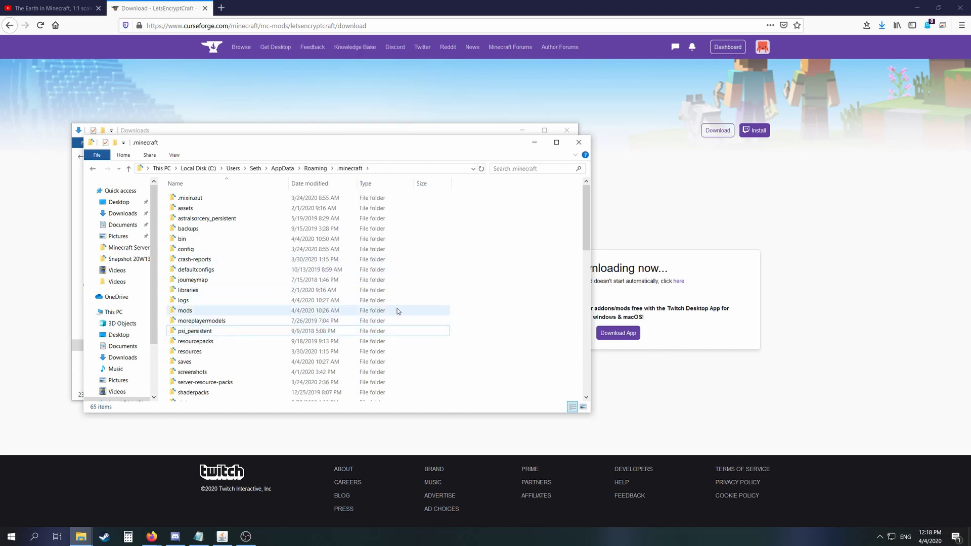
# Open the mods folder inside .minecraft and place its window beside the Downloads window
pyautogui.doubleClick(380, 313)
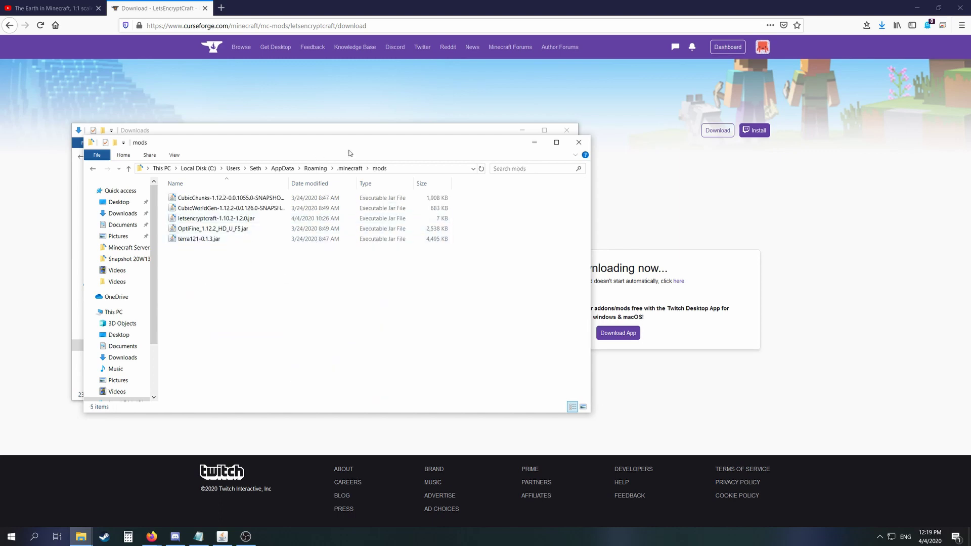
pyautogui.moveTo(479, 151); pyautogui.dragTo(792, 138)
pyautogui.moveTo(661, 278); pyautogui.dragTo(604, 166)
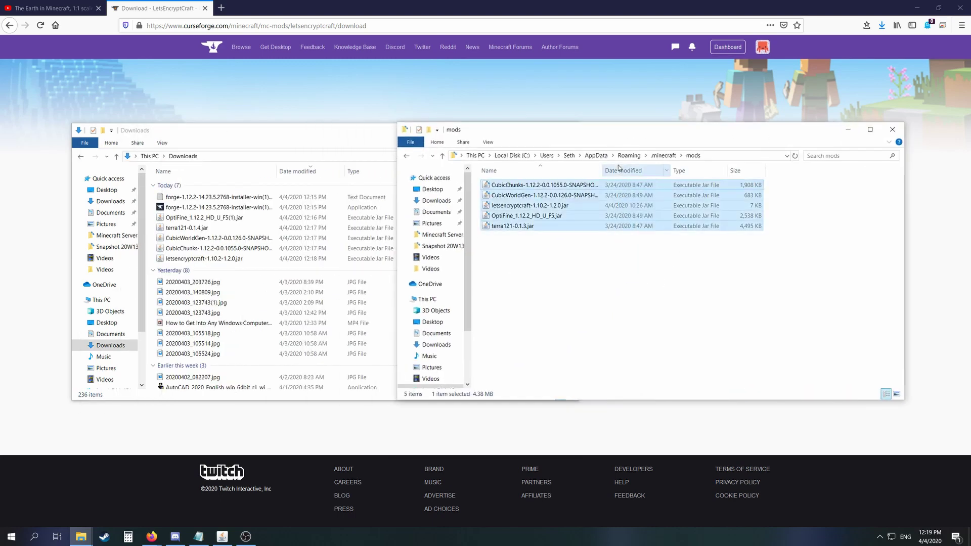
pyautogui.click(609, 271)
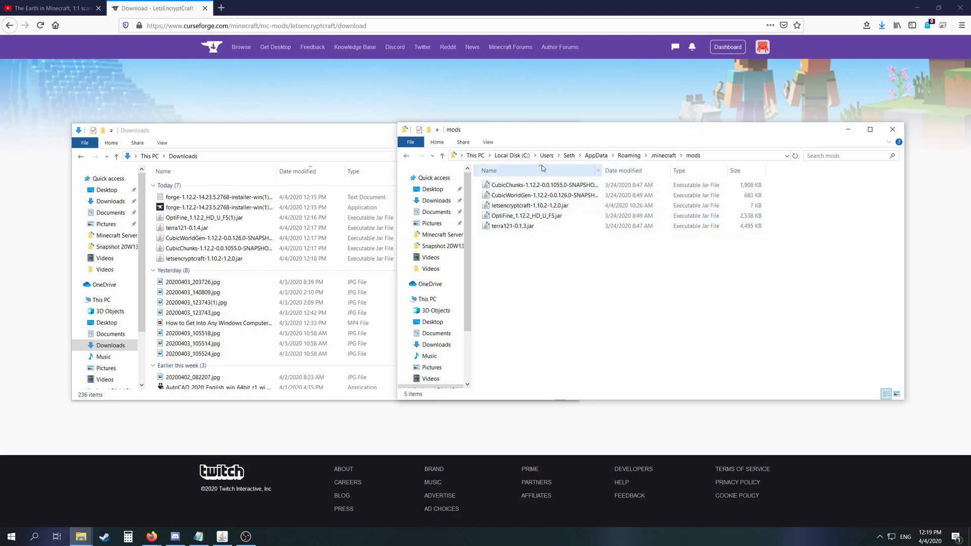
# Select the OptiFine, terra121, CubicWorldGen, CubicChunks and letsencryptcraft files in Downloads, and close the mods and Downloads windows
pyautogui.click(229, 221)
pyautogui.keyDown('ctrl'); pyautogui.click(229, 228); pyautogui.keyUp('ctrl')
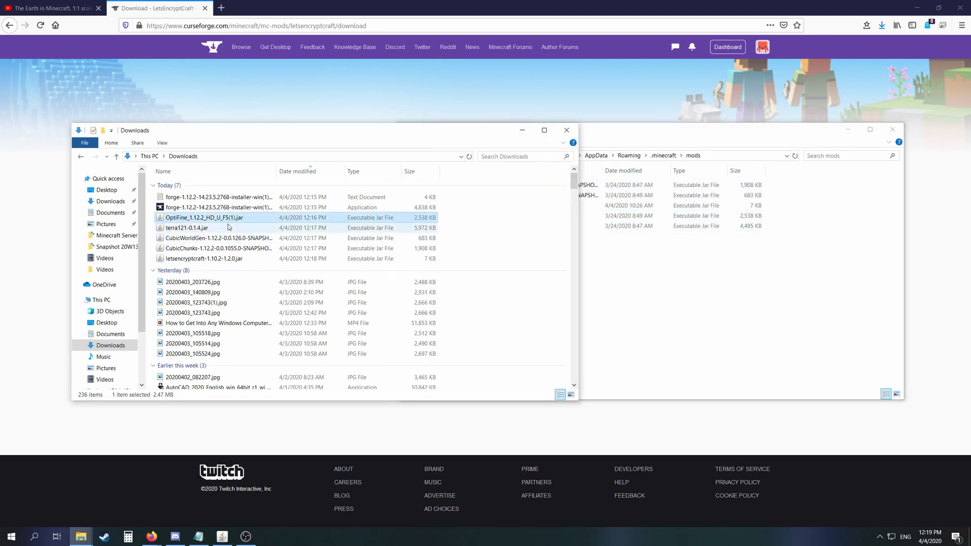
pyautogui.keyDown('ctrl'); pyautogui.click(231, 240); pyautogui.keyUp('ctrl')
pyautogui.keyDown('ctrl'); pyautogui.click(230, 248); pyautogui.keyUp('ctrl')
pyautogui.keyDown('ctrl'); pyautogui.click(230, 258); pyautogui.keyUp('ctrl')
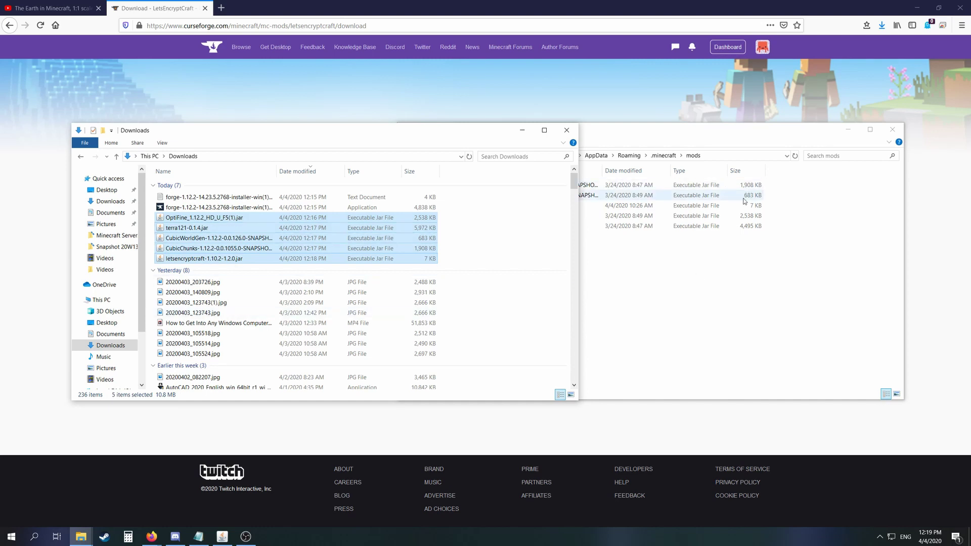
pyautogui.click(717, 253)
pyautogui.click(268, 142)
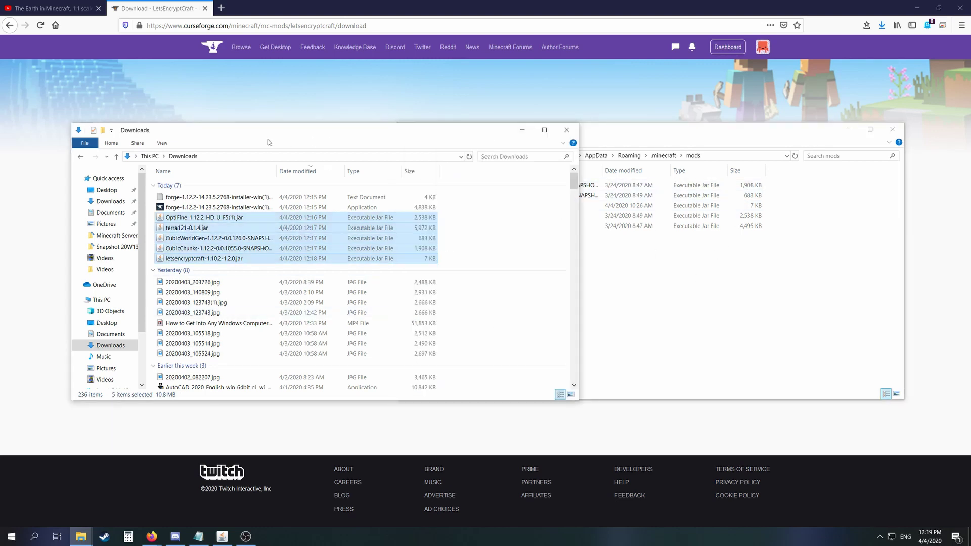
pyautogui.click(894, 128)
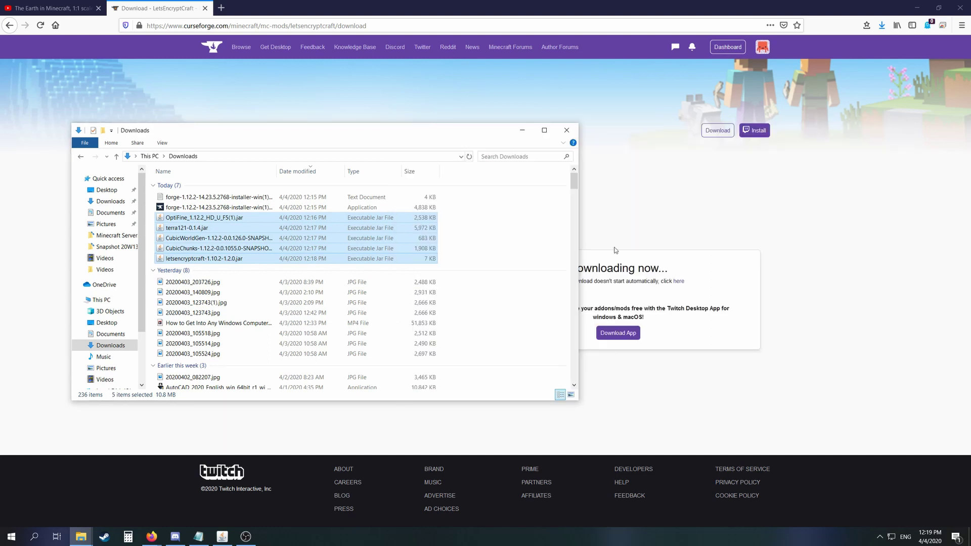
pyautogui.click(566, 131)
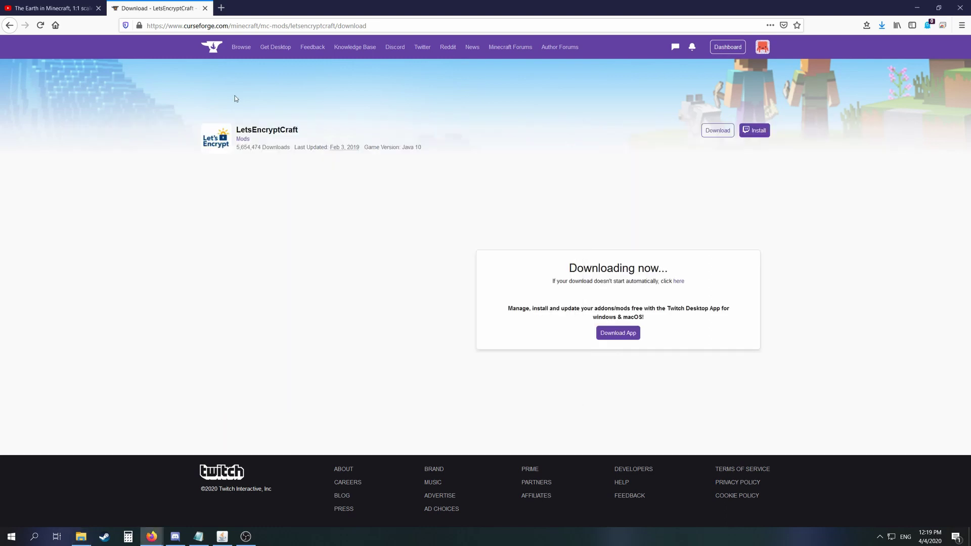
# Minimize both browser windows and start the Minecraft Launcher from the desktop
pyautogui.click(917, 8)
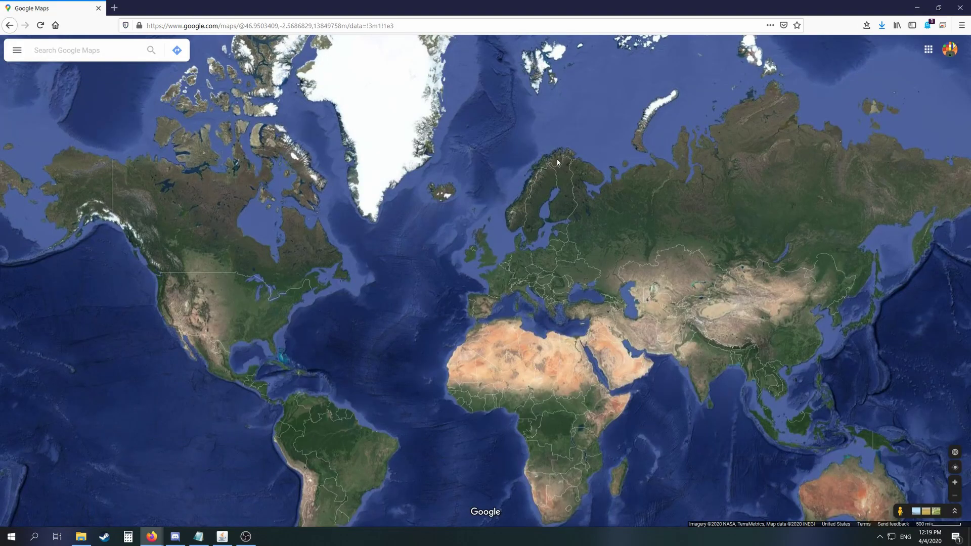
pyautogui.click(917, 8)
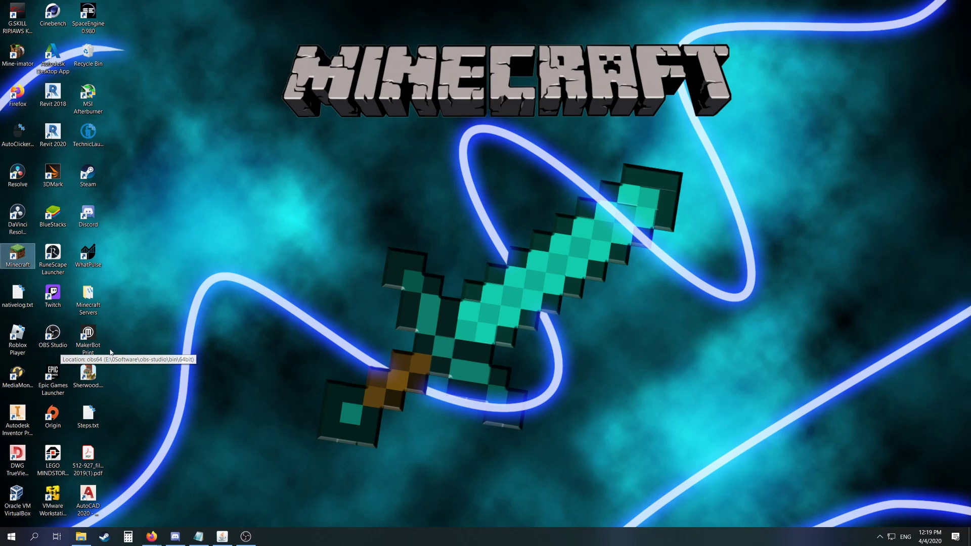
pyautogui.doubleClick(18, 255)
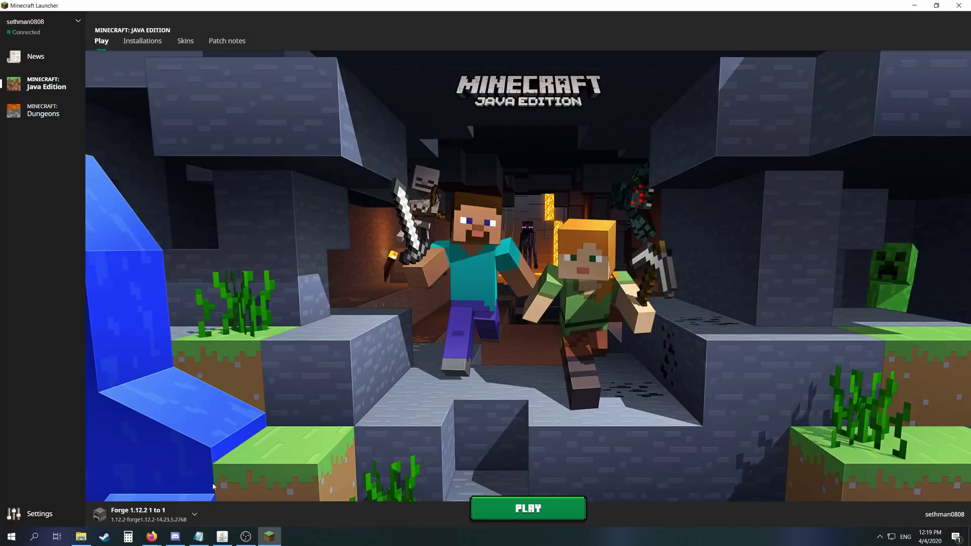
# Open the Forge 1.12.2 1 to 1 installation for editing and expand its additional options
pyautogui.click(147, 514)
pyautogui.click(135, 471)
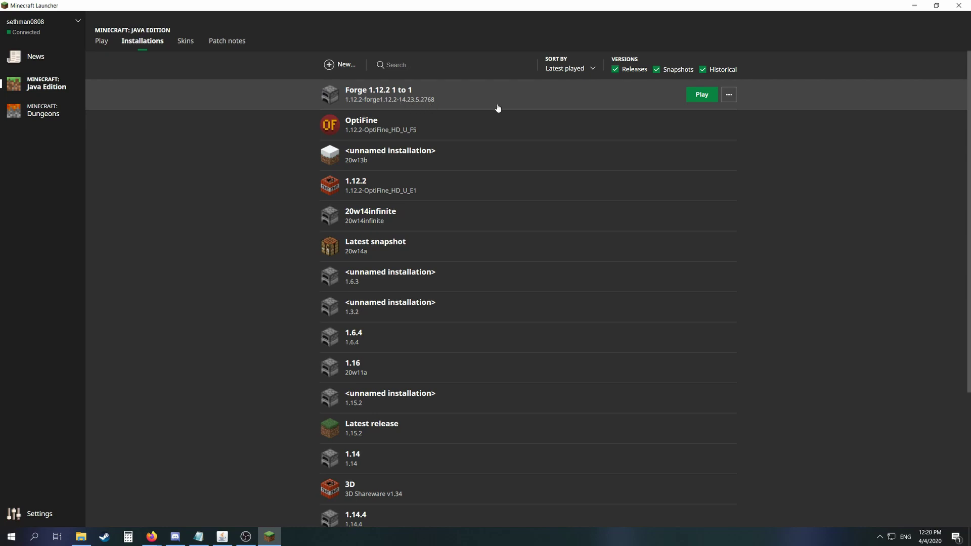
pyautogui.click(729, 96)
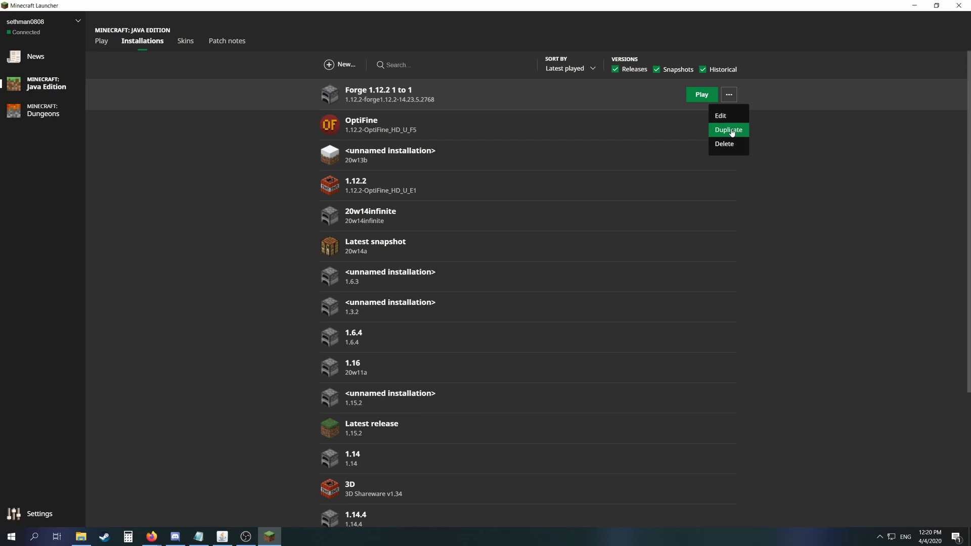
pyautogui.click(730, 117)
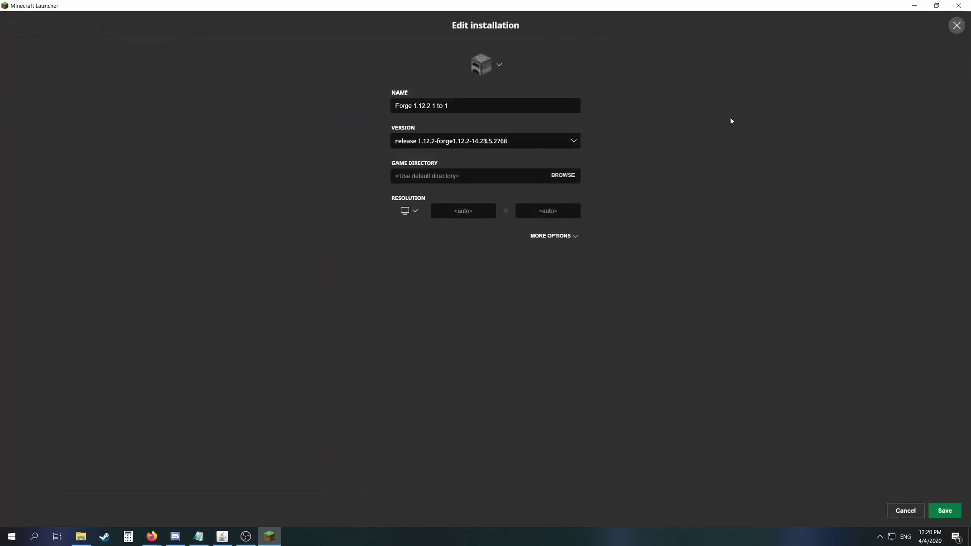
pyautogui.click(542, 236)
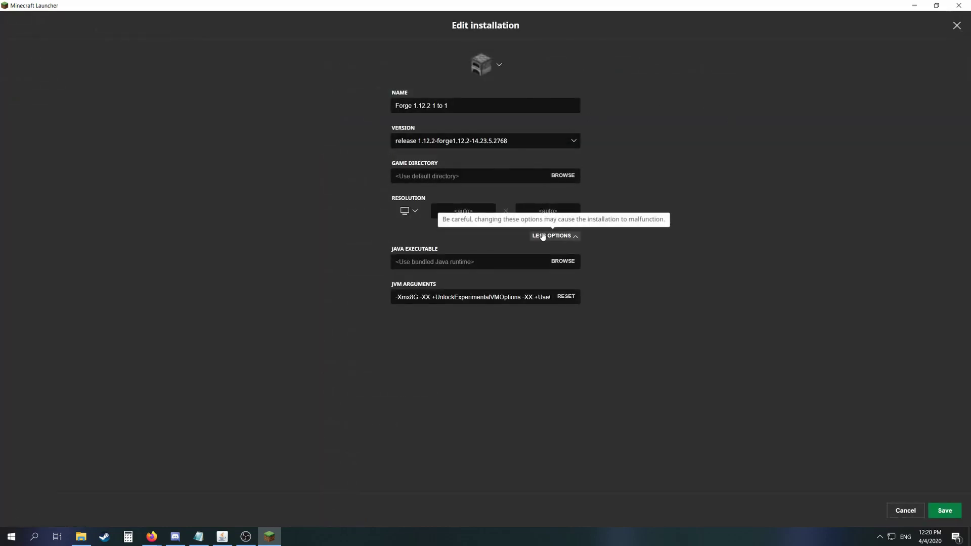
# Set the maximum memory in the JVM arguments to -Xmx4G and save the installation
pyautogui.click(412, 297)
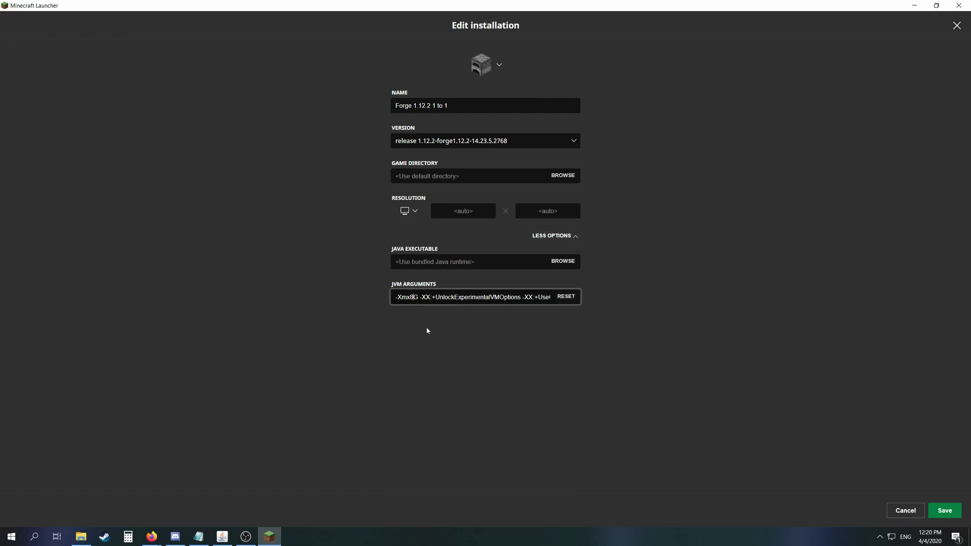
pyautogui.press('BackSpace')
pyautogui.write('2')
pyautogui.press('BackSpace')
pyautogui.write('8')
pyautogui.press('BackSpace')
pyautogui.write('4')
pyautogui.click(957, 506)
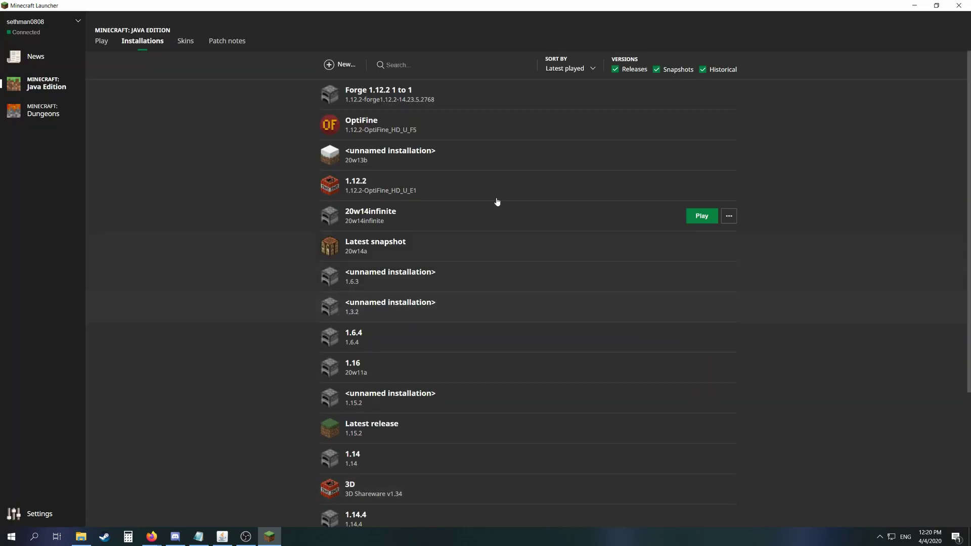
# Launch the Forge 1.12.2 1 to 1 installation and start a new singleplayer world in Creative game mode
pyautogui.click(700, 95)
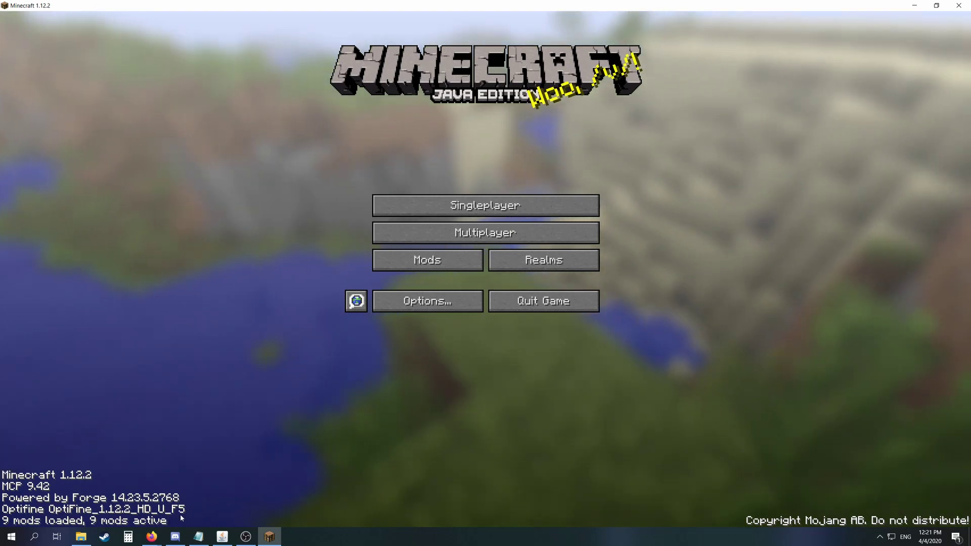
pyautogui.click(501, 203)
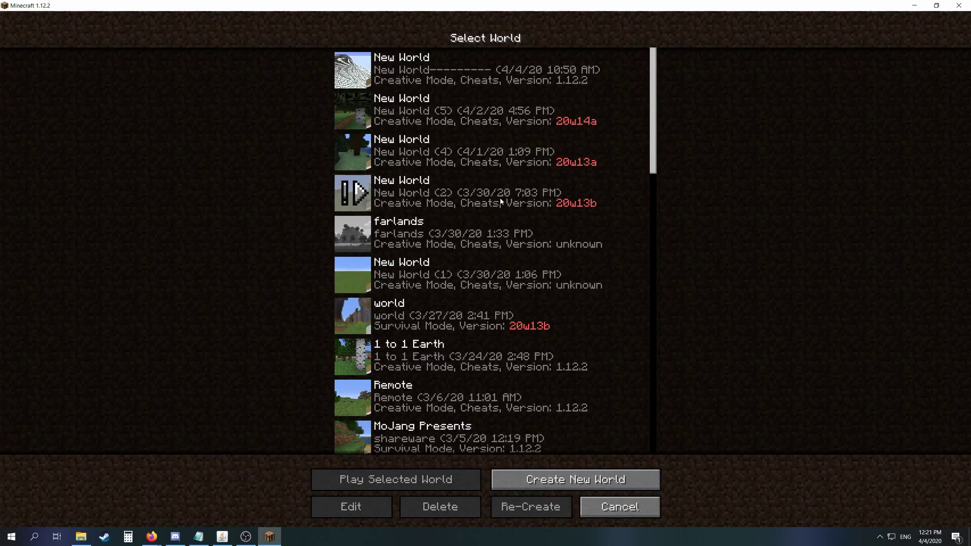
pyautogui.click(631, 484)
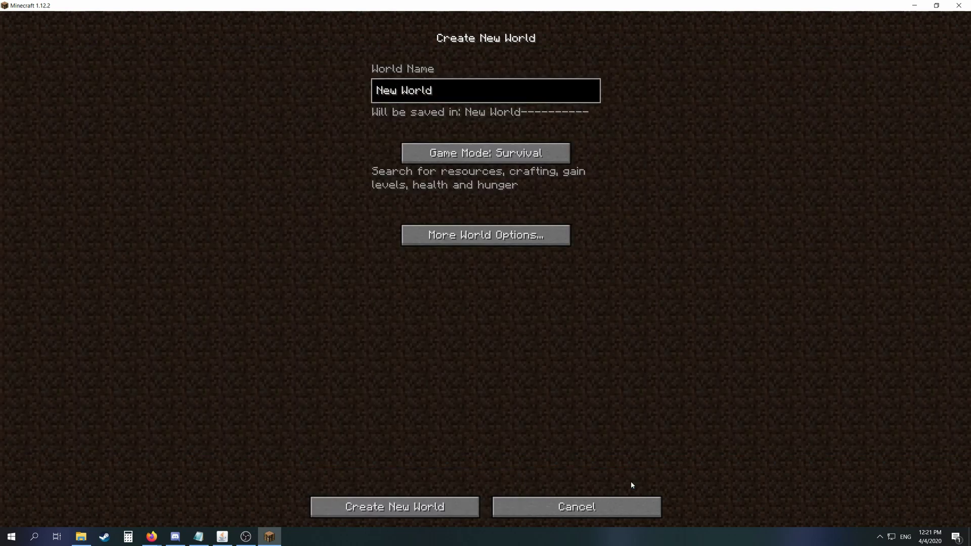
pyautogui.click(570, 154)
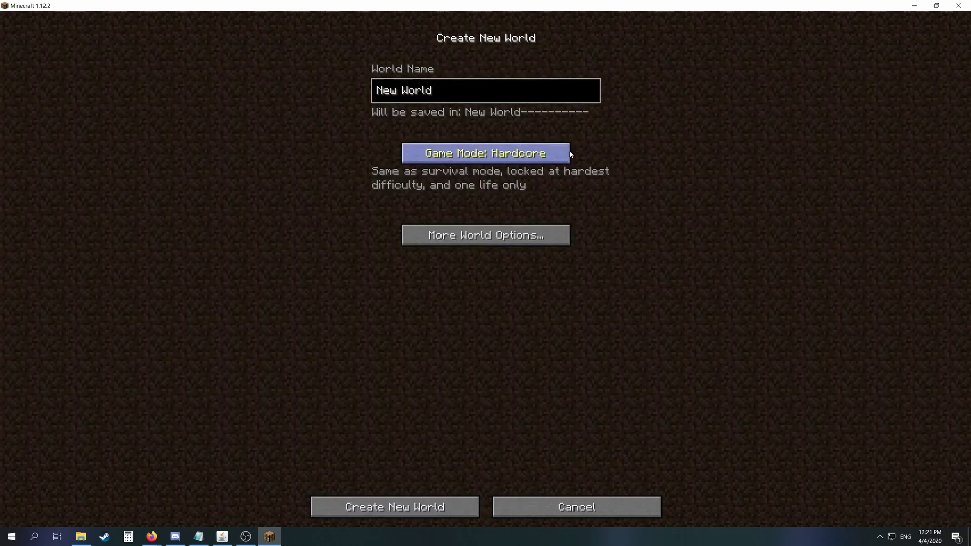
pyautogui.click(569, 154)
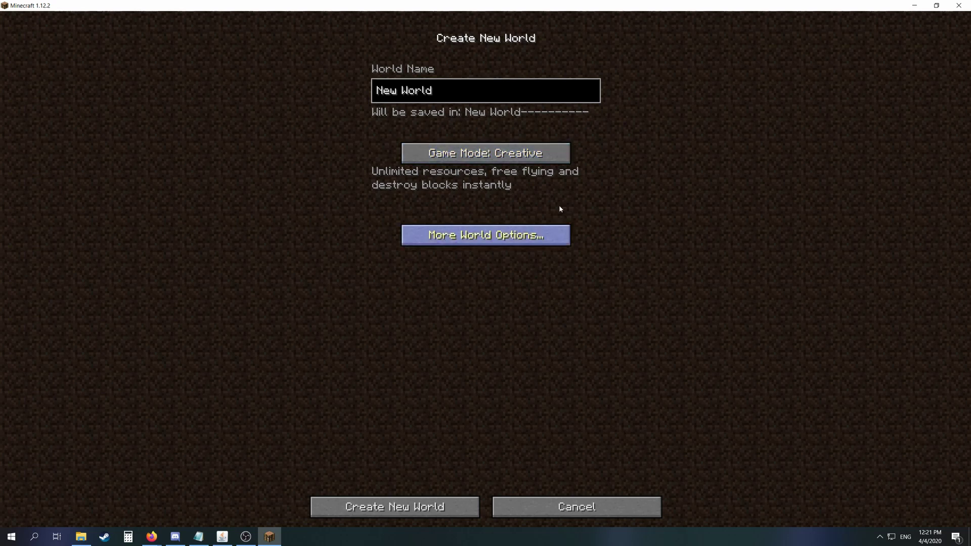
# Set the world type to Planet Earth and create the new world
pyautogui.click(478, 235)
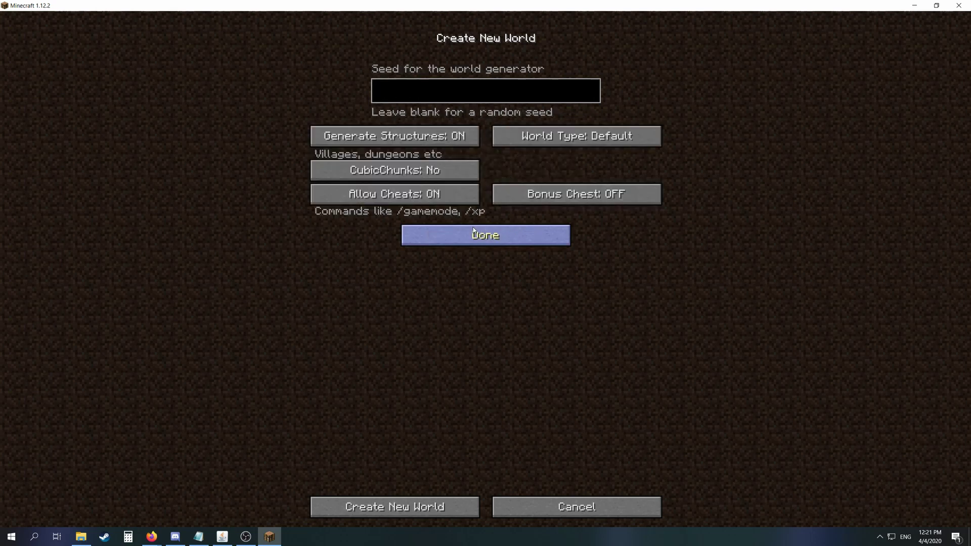
pyautogui.click(649, 148)
pyautogui.click(650, 148)
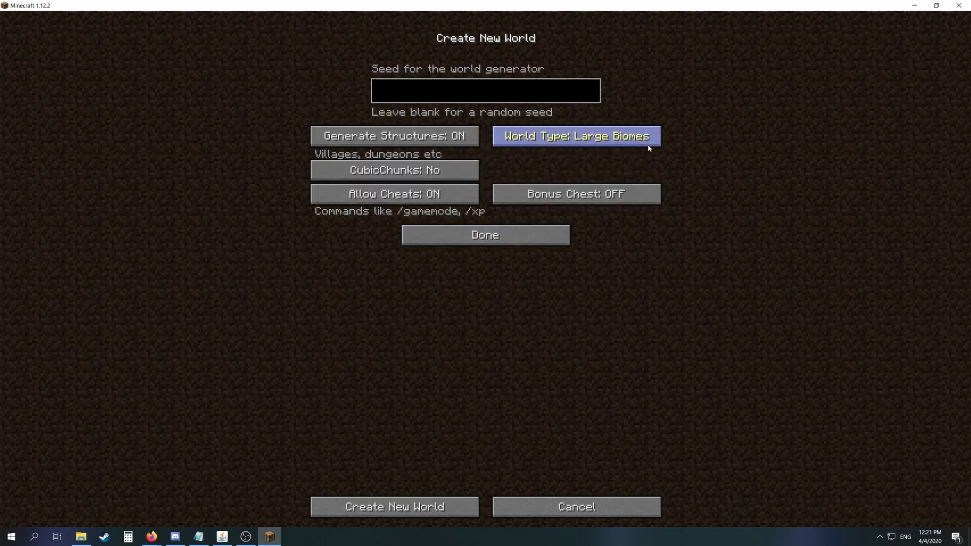
pyautogui.click(649, 148)
pyautogui.click(650, 148)
pyautogui.click(650, 148)
pyautogui.click(649, 148)
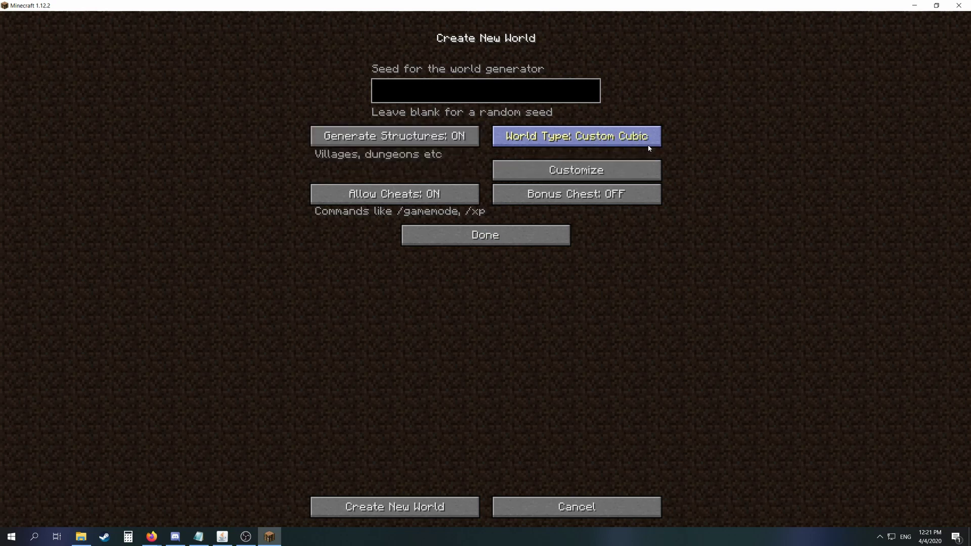
pyautogui.click(649, 148)
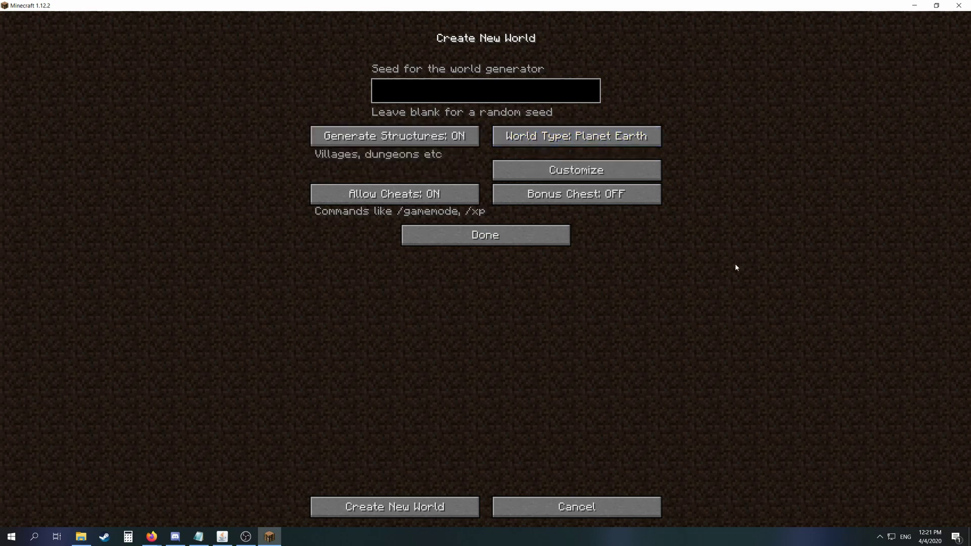
pyautogui.click(418, 503)
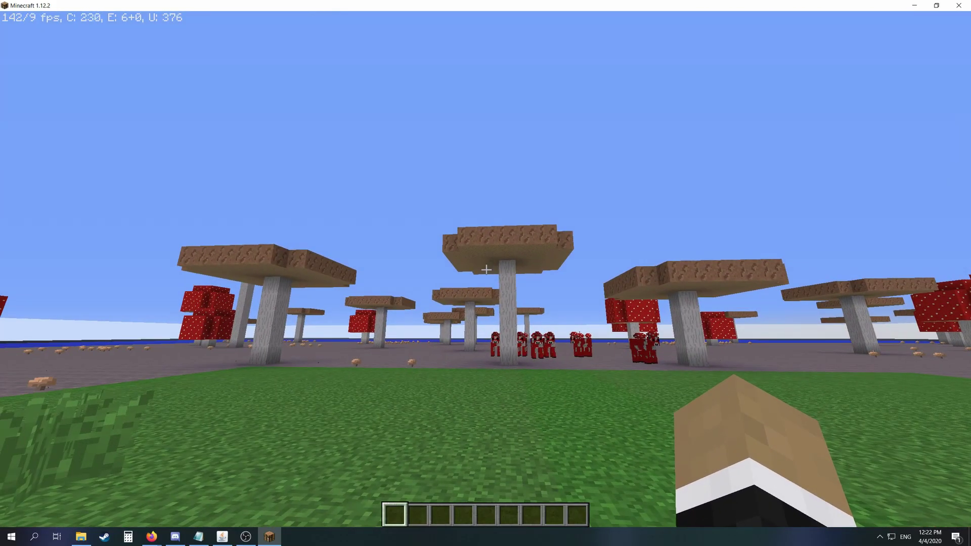
# Fly around the spawn area and examine the terrain and the debug information with the player's coordinates
pyautogui.press('w')
pyautogui.press('space')
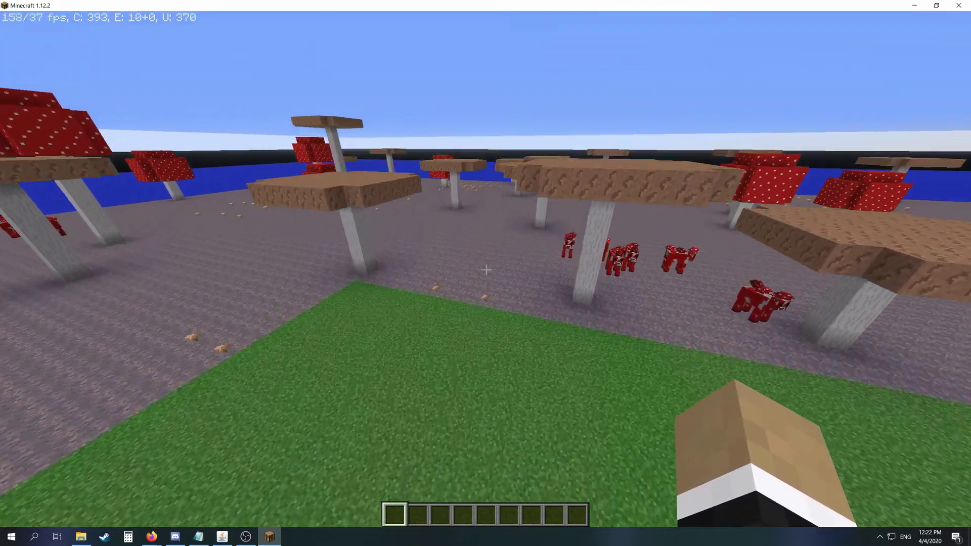
pyautogui.press('F3')
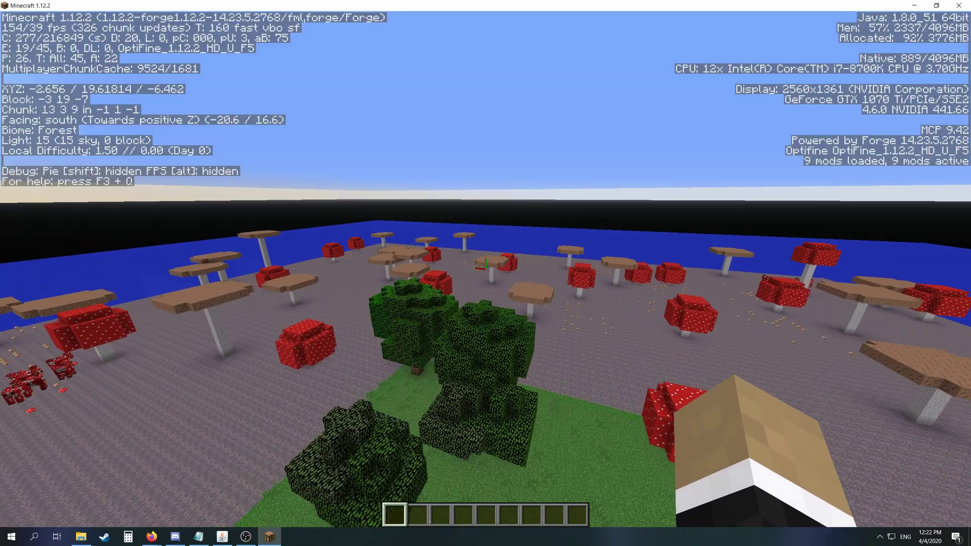
pyautogui.press('w')
pyautogui.press('w')
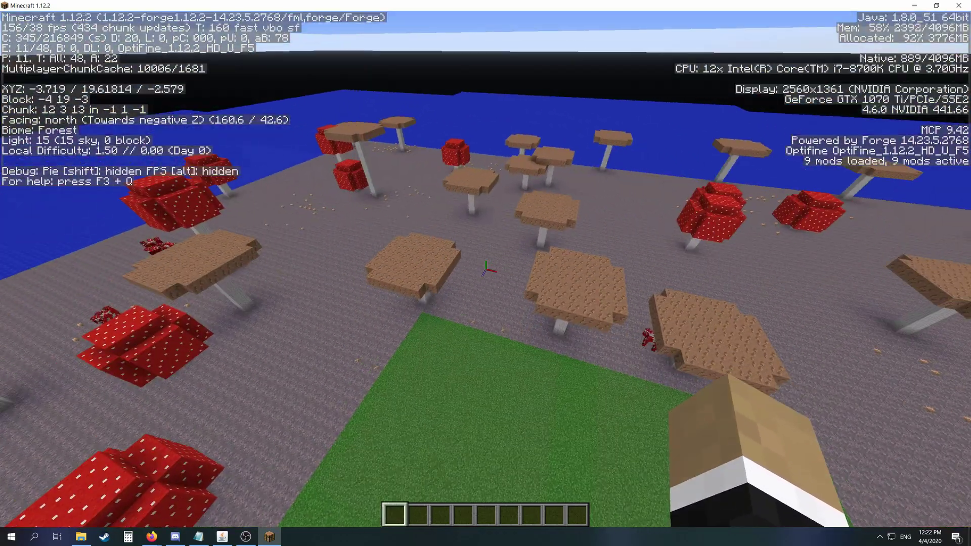
pyautogui.press('w')
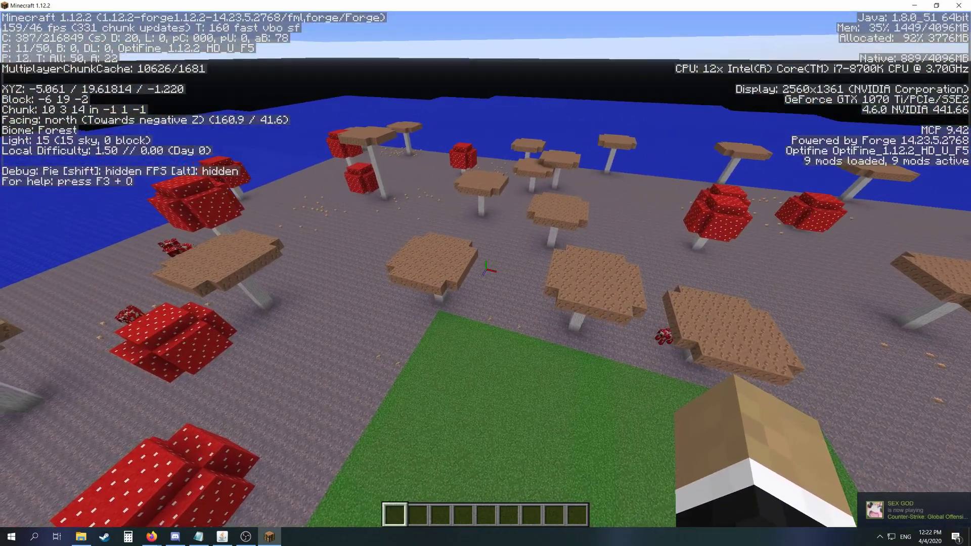
pyautogui.press('a')
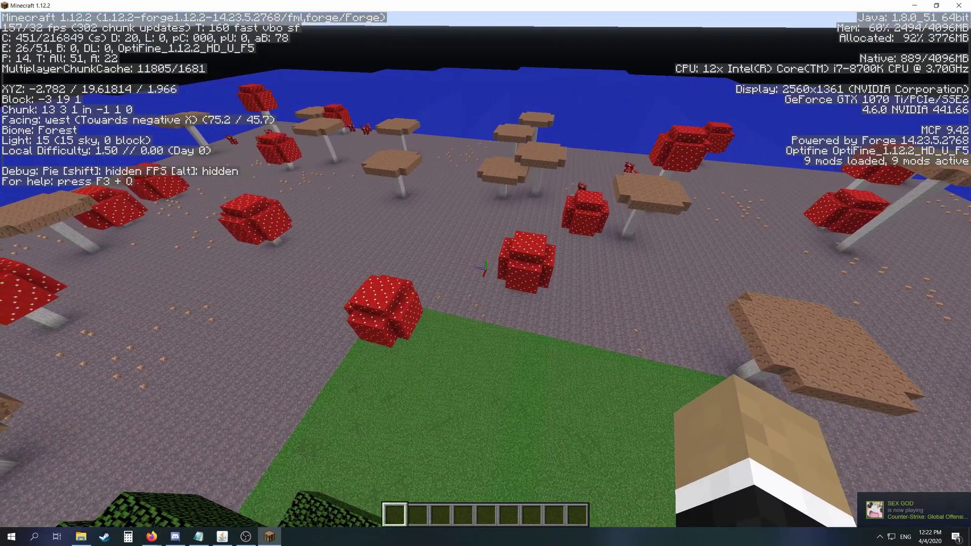
pyautogui.press('F3')
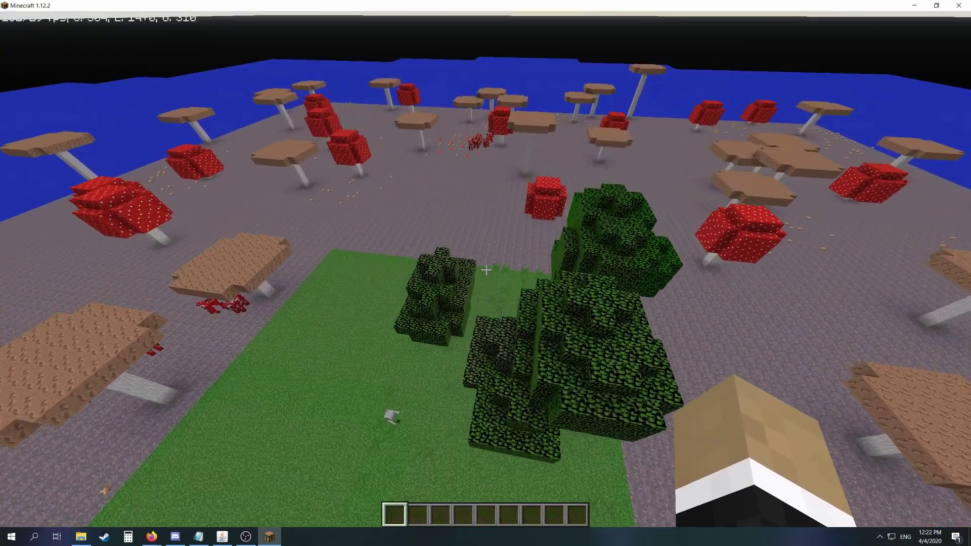
pyautogui.press('w')
pyautogui.press('w')
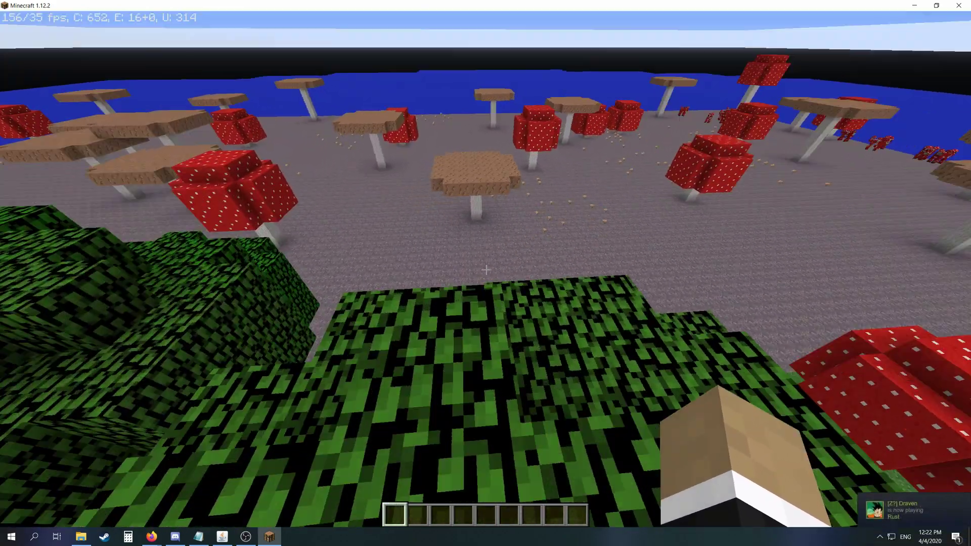
# Switch from the game to Google Maps in Firefox and maximize the browser window
pyautogui.press('e')
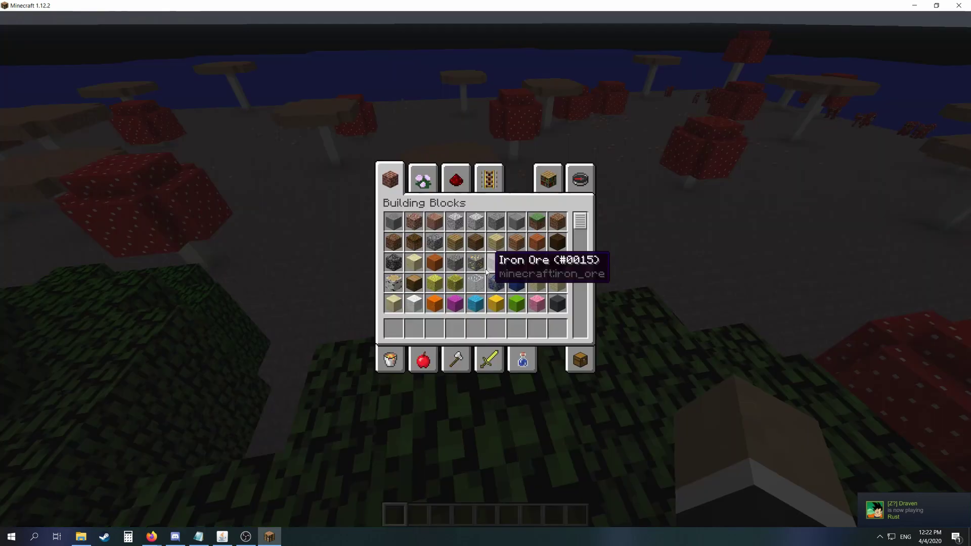
pyautogui.hotkey('alt', 'Tab')
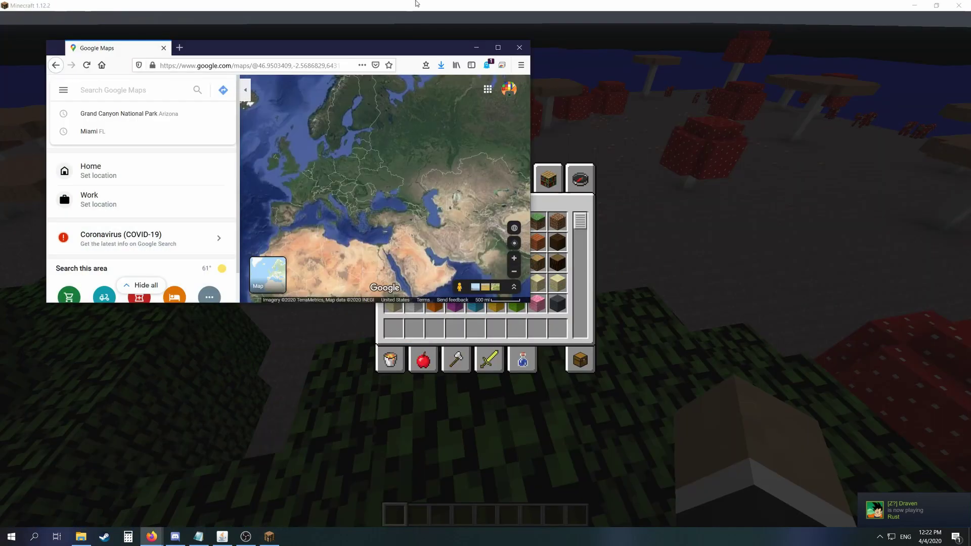
pyautogui.doubleClick(411, 46)
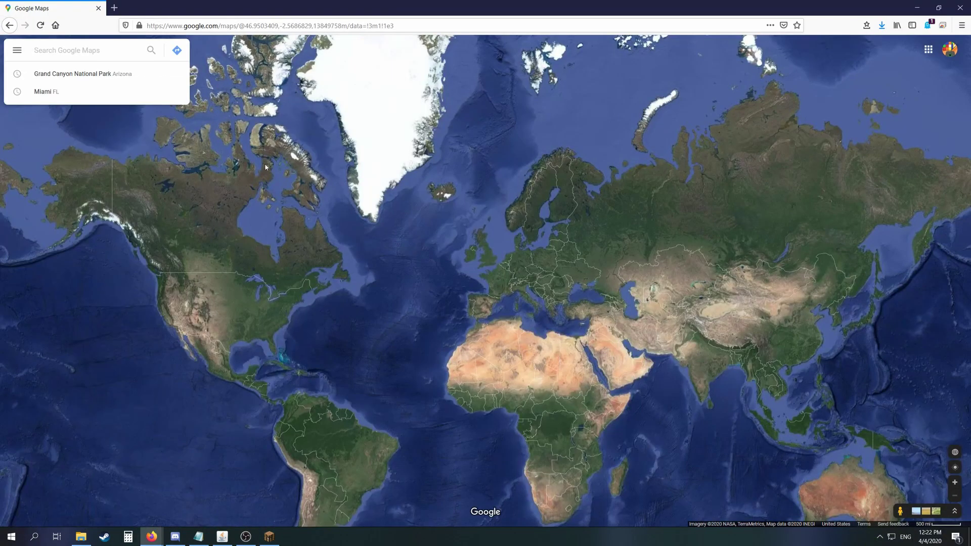
pyautogui.moveTo(360, 348); pyautogui.dragTo(397, 370)
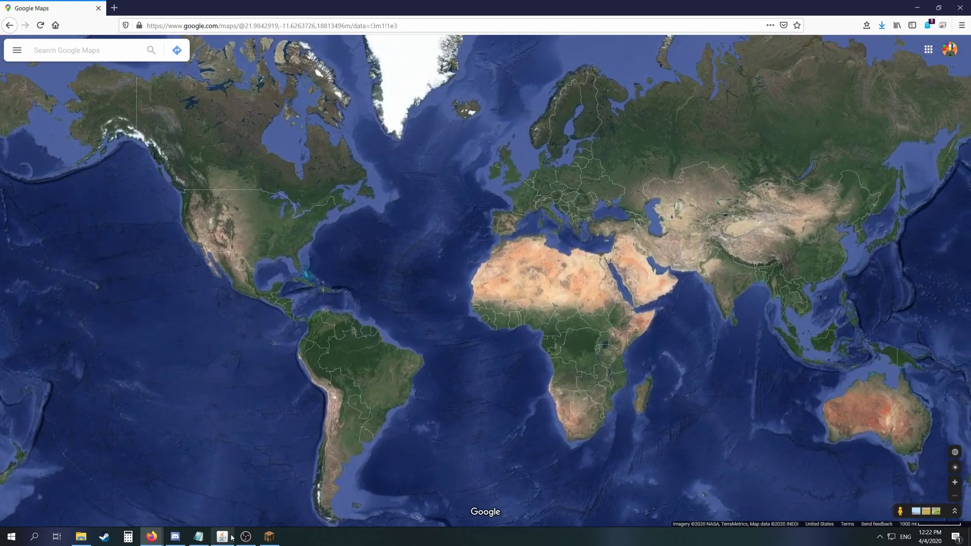
pyautogui.click(208, 540)
pyautogui.click(152, 536)
# Find the Colorado River in Grand Canyon National Park on the satellite map, collapsing the side panel for a full view
pyautogui.moveTo(203, 290); pyautogui.dragTo(321, 291)
pyautogui.scroll(10, 329, 283)
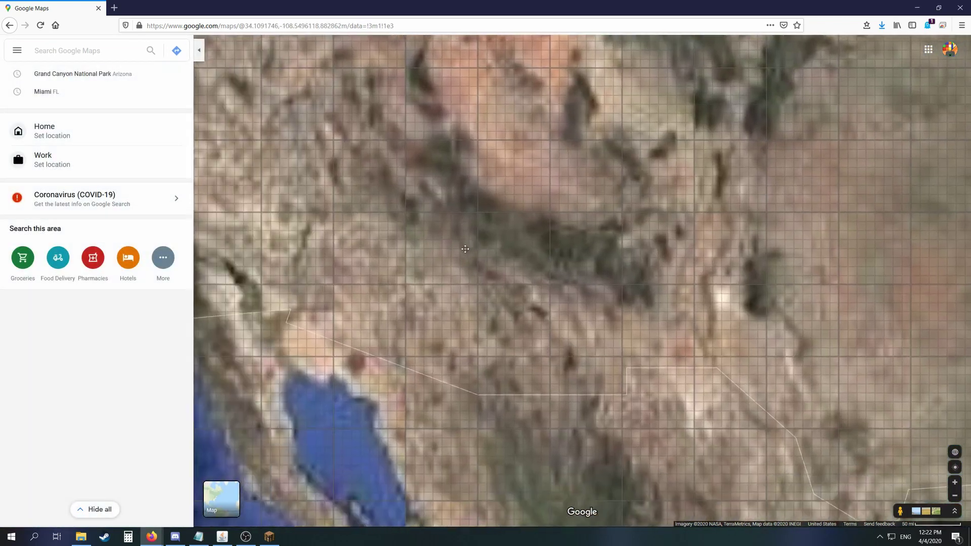
pyautogui.scroll(2, 324, 211)
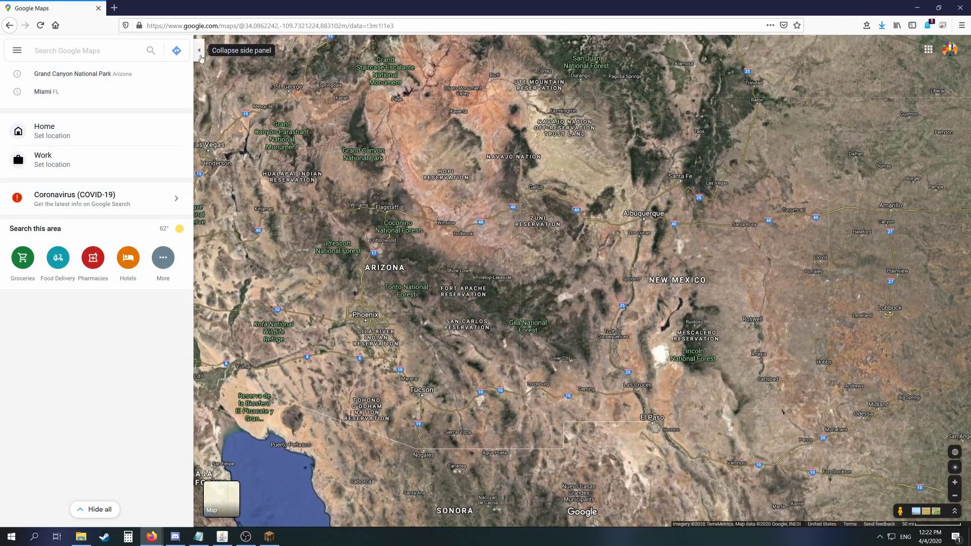
pyautogui.click(199, 50)
pyautogui.scroll(3, 413, 214)
pyautogui.scroll(5, 413, 215)
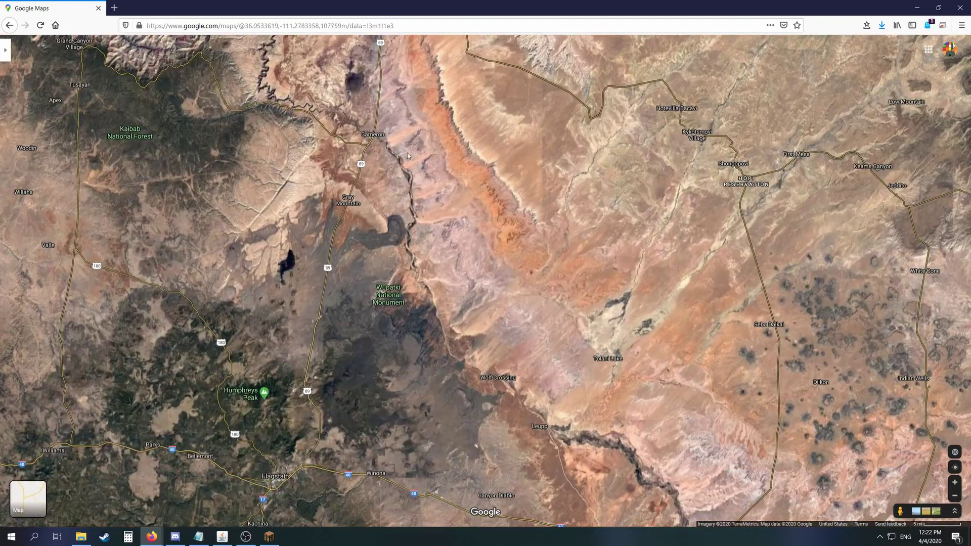
pyautogui.moveTo(372, 77); pyautogui.dragTo(324, 219)
pyautogui.scroll(5, 328, 227)
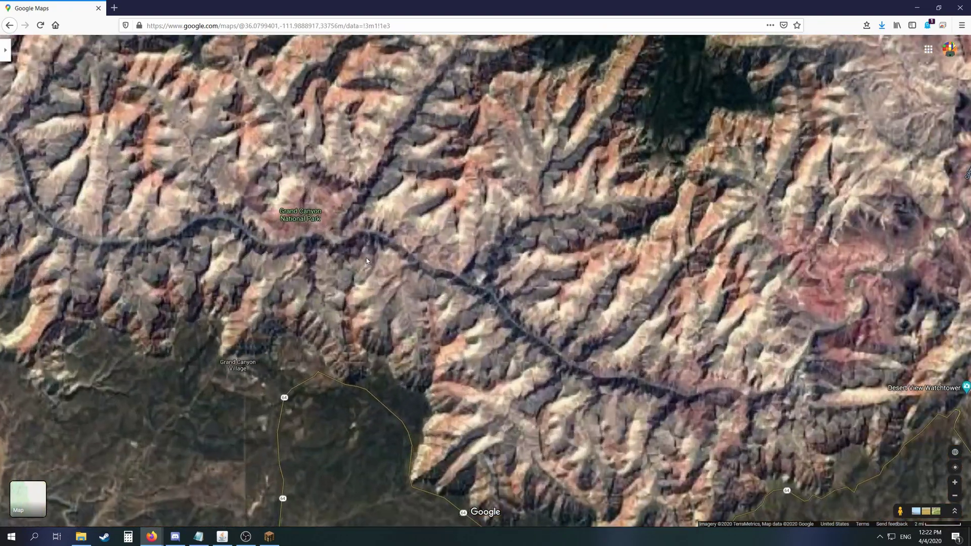
# Look up the coordinates of a point on the Colorado River in the Grand Canyon
pyautogui.rightClick(383, 241)
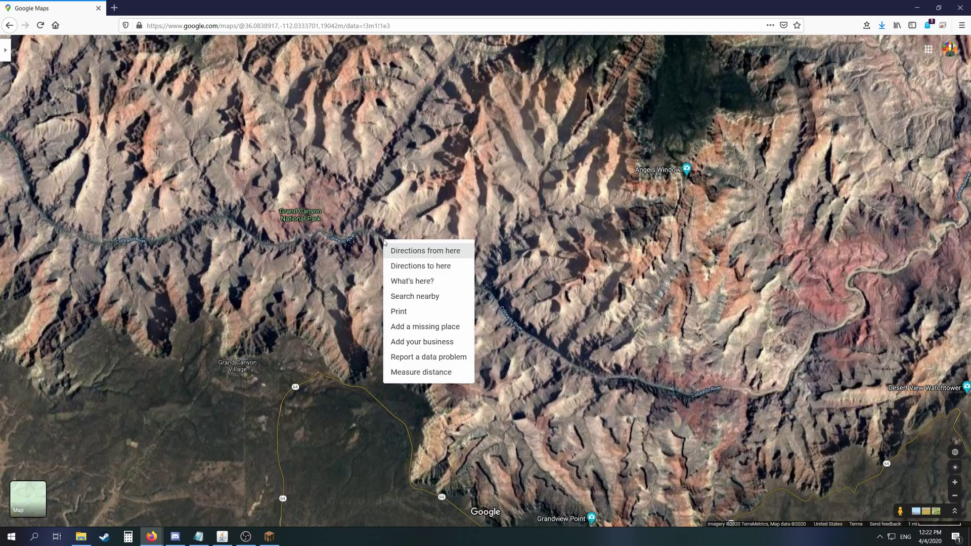
pyautogui.click(422, 281)
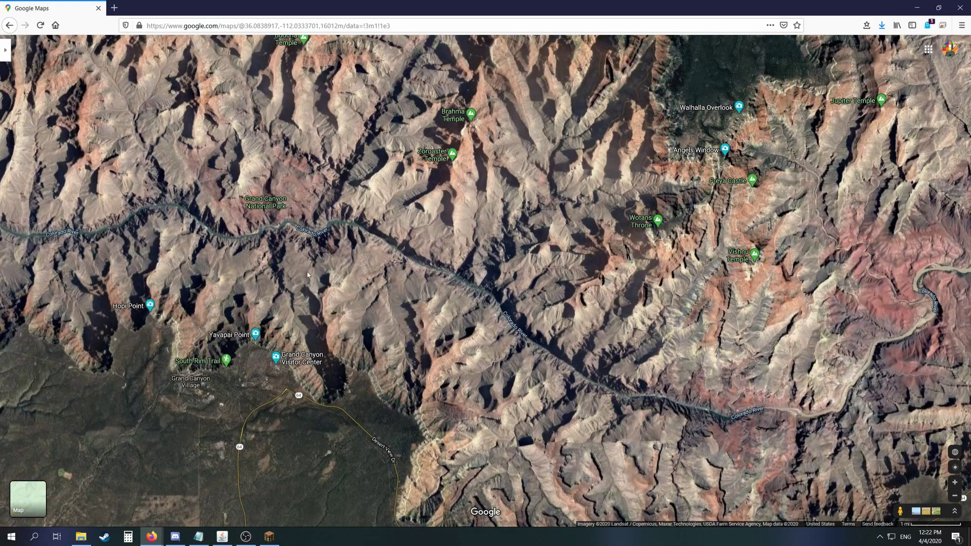
pyautogui.rightClick(427, 264)
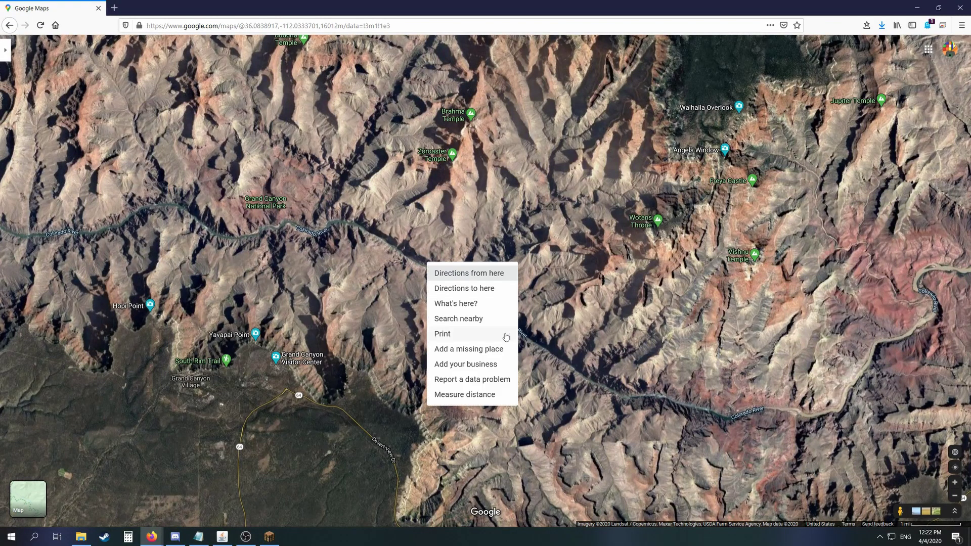
pyautogui.click(493, 303)
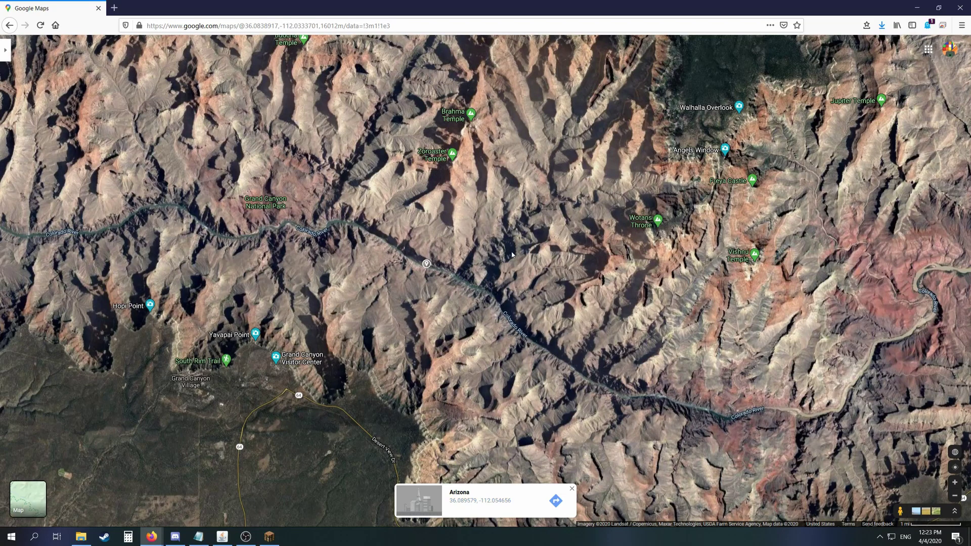
# Switch from the browser back to Minecraft and close the inventory to resume the game
pyautogui.press('super+Down')
pyautogui.click(302, 215)
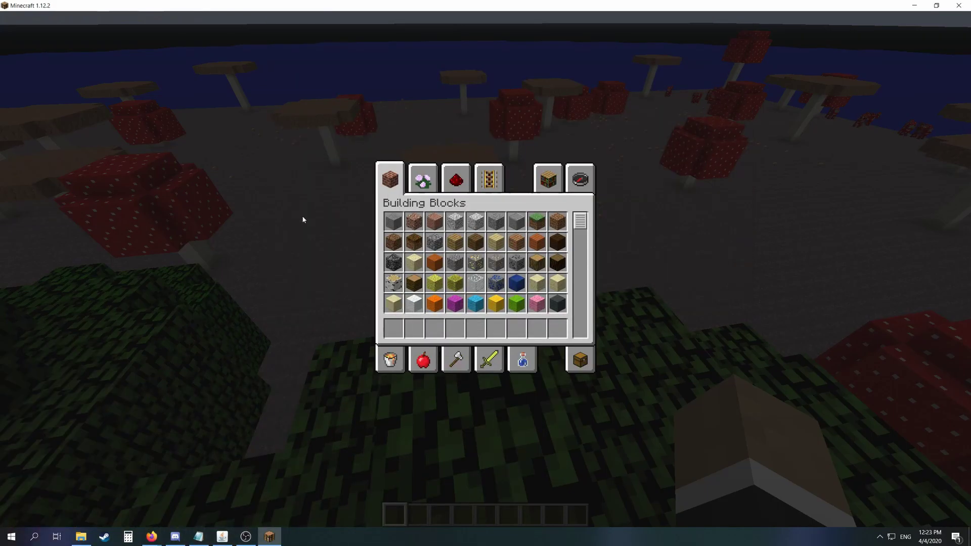
pyautogui.press('e')
pyautogui.press('e')
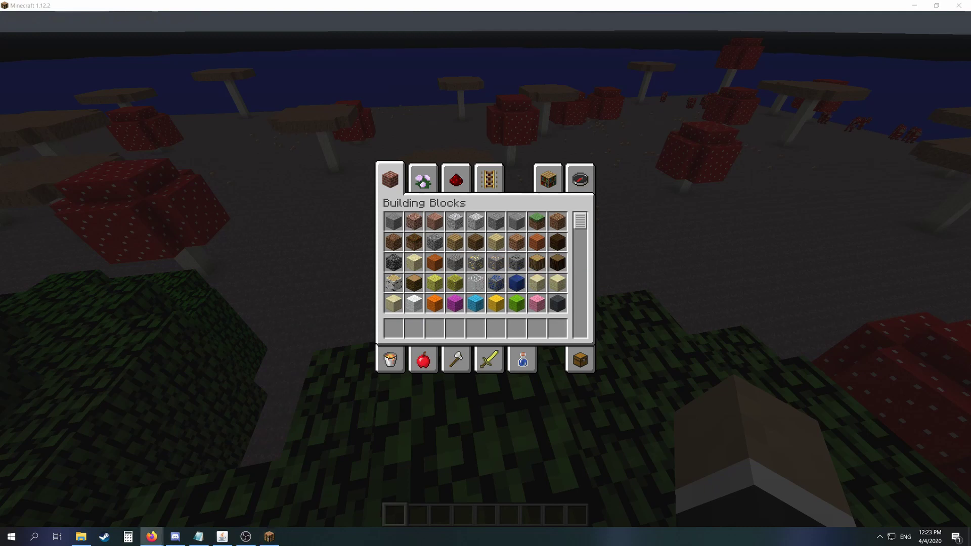
pyautogui.press('e')
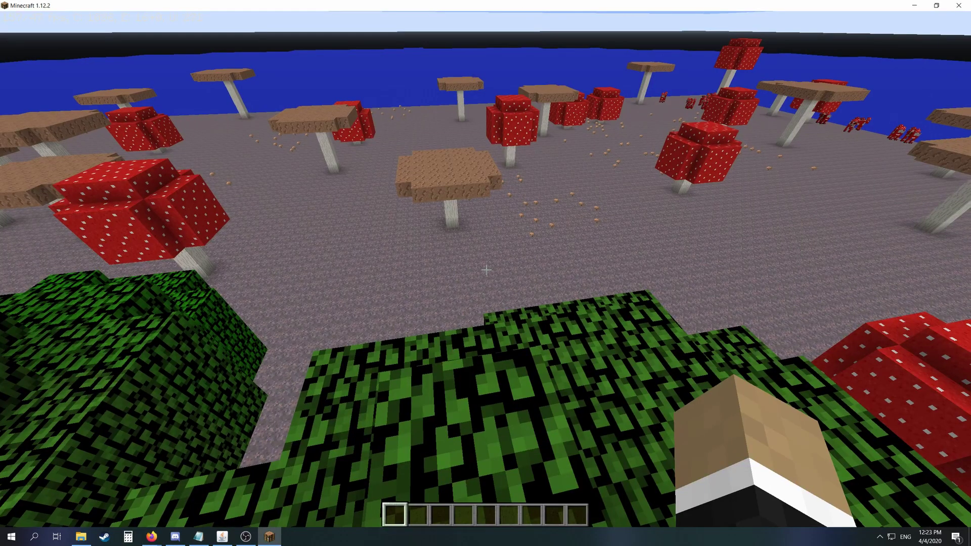
pyautogui.write('/tp')
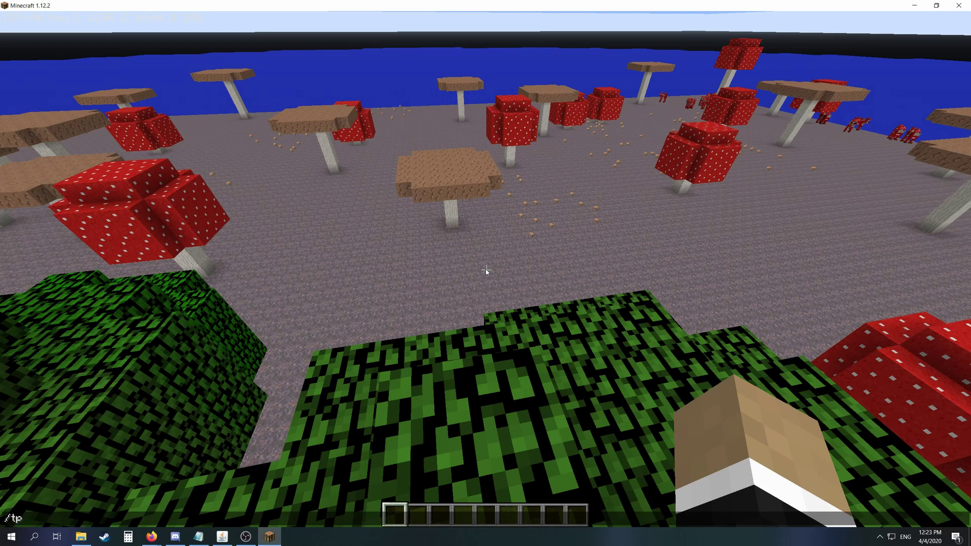
pyautogui.write(' @p')
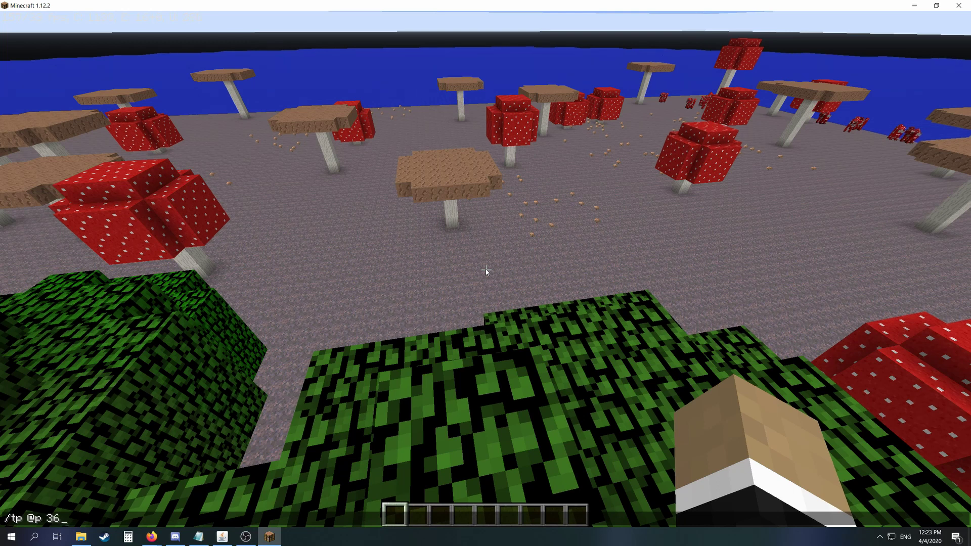
pyautogui.write('3607')
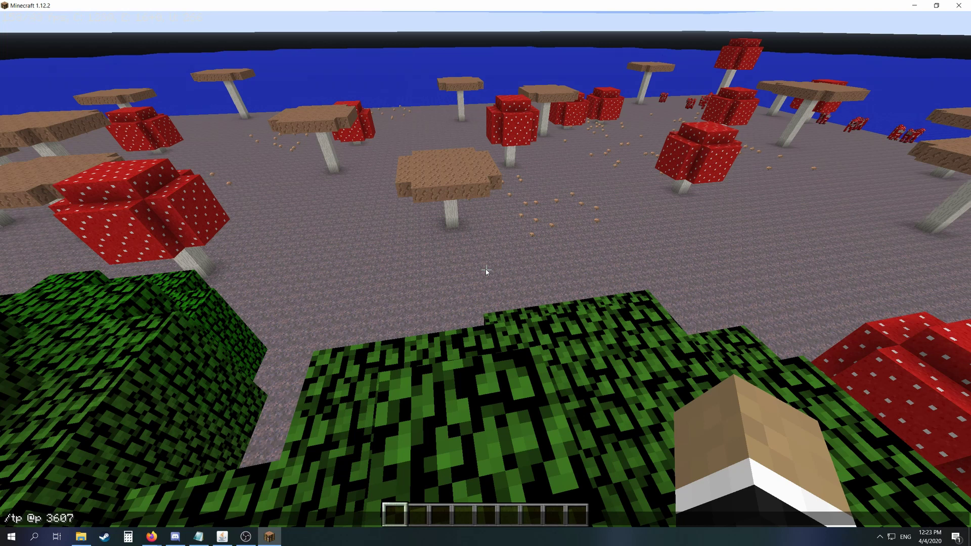
pyautogui.write('168')
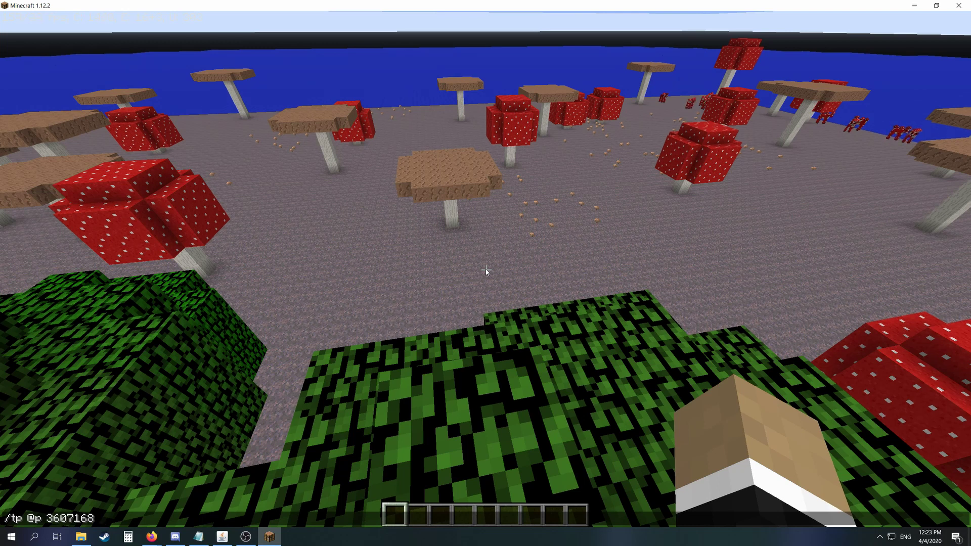
pyautogui.write('2500')
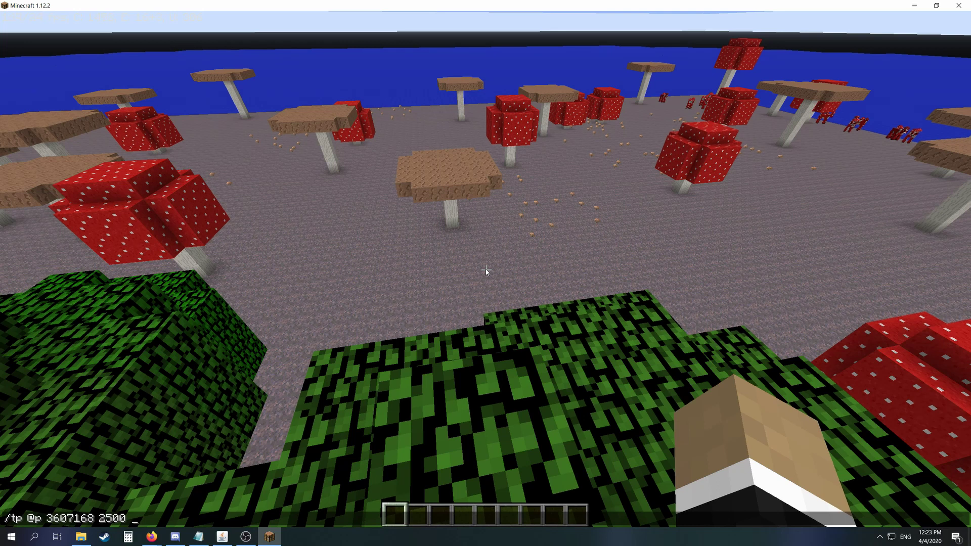
pyautogui.write('-1120')
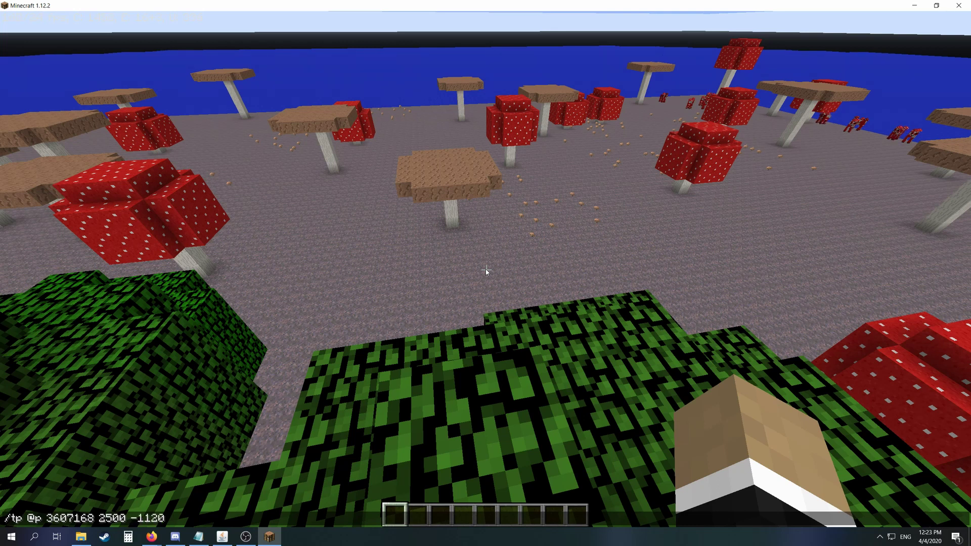
pyautogui.write('2410')
pyautogui.press('Return')
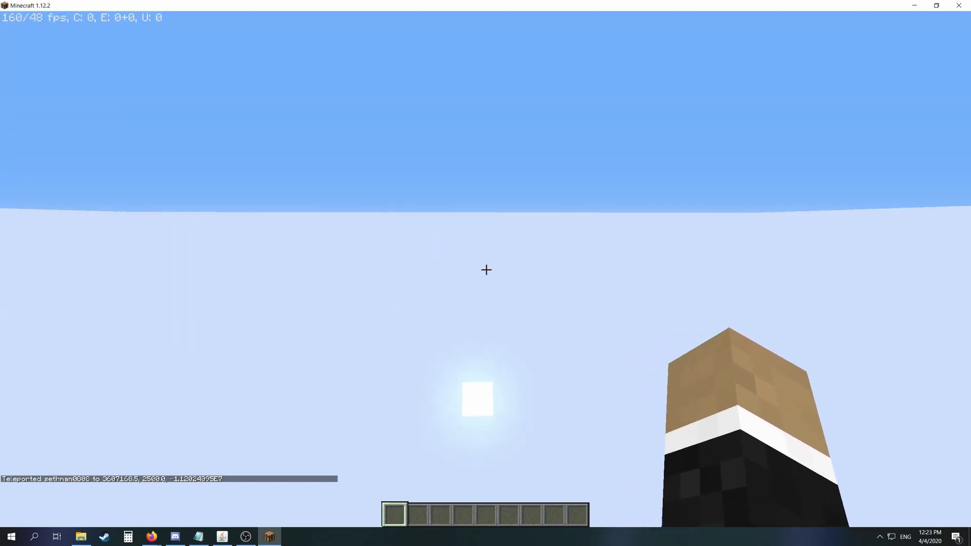
# Show the debug information and teleport the player to the same canyon coordinates at height 1500
pyautogui.press('F3')
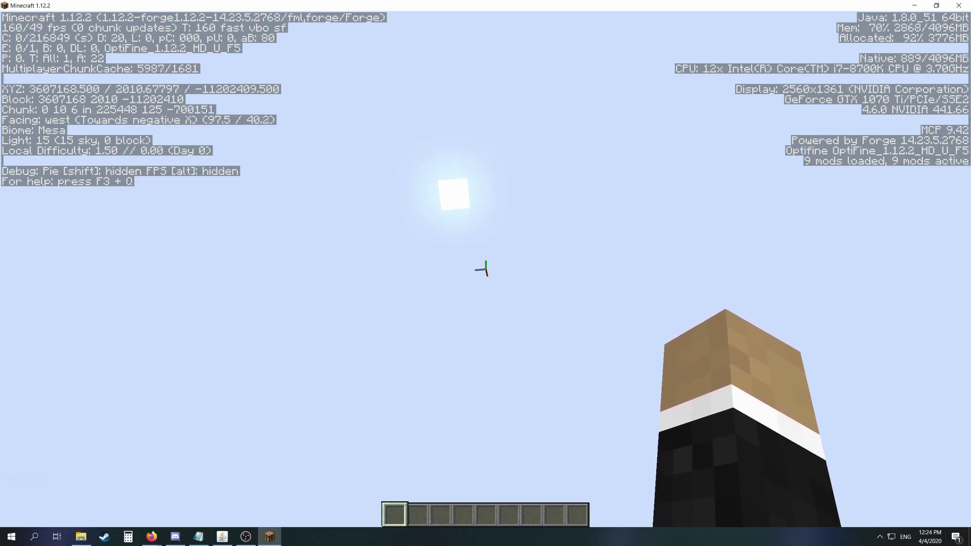
pyautogui.press('t')
pyautogui.press('Up')
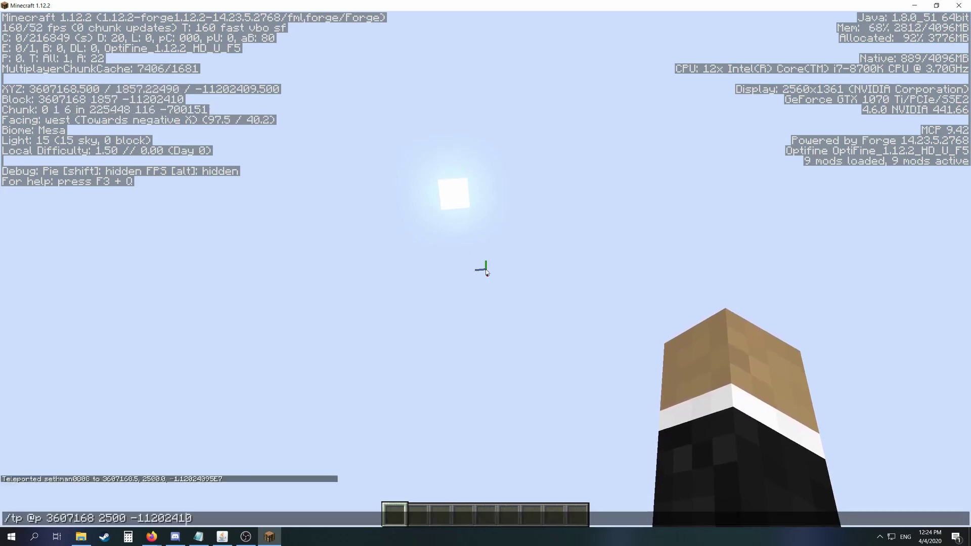
pyautogui.press('Left')
pyautogui.press('Left')
pyautogui.press('Left')
pyautogui.press('Left')
pyautogui.press('Left')
pyautogui.press('Left')
pyautogui.press('Left')
pyautogui.press('Left')
pyautogui.press('Left')
pyautogui.press('Left')
pyautogui.press('Left')
pyautogui.press('Left')
pyautogui.press('BackSpace')
pyautogui.press('BackSpace')
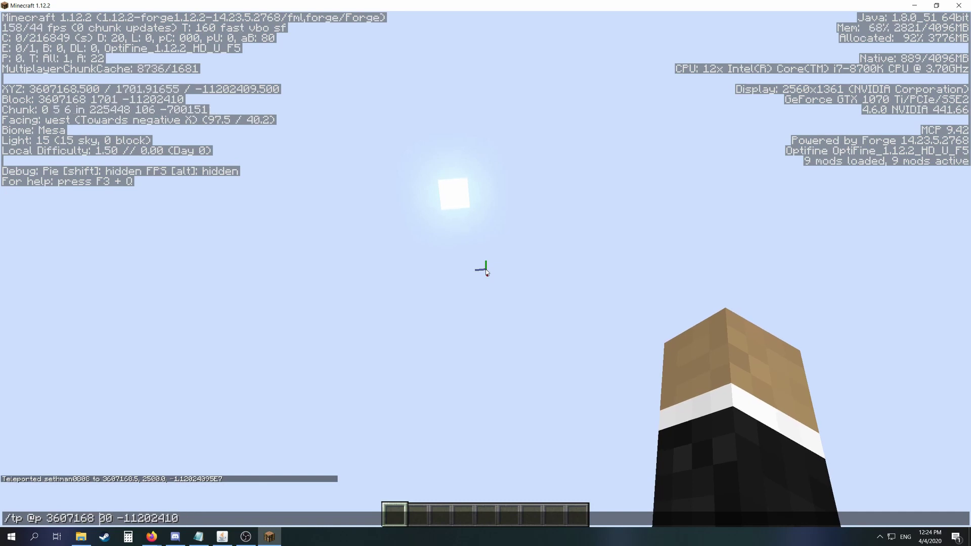
pyautogui.write('15')
pyautogui.press('Return')
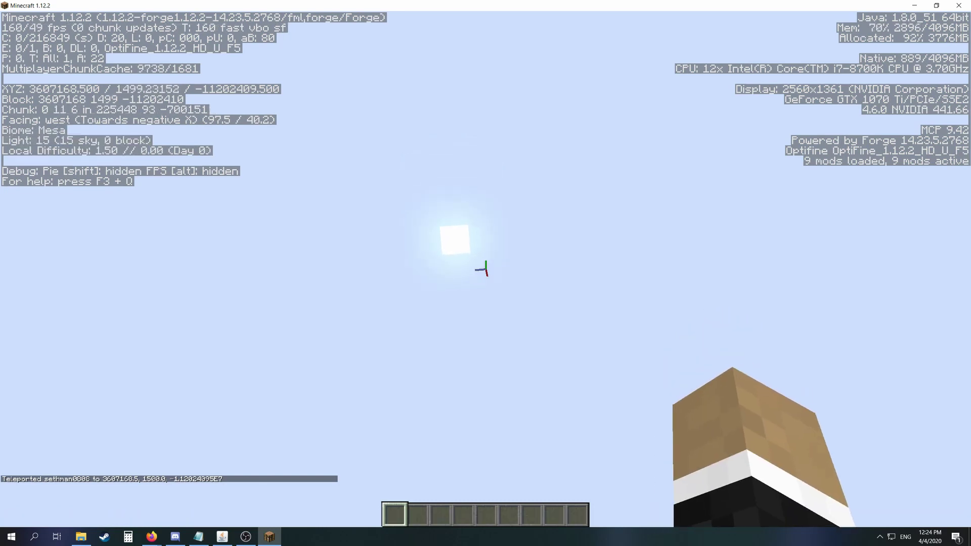
# Teleport the player again to the same canyon coordinates, at height 1000
pyautogui.press('t')
pyautogui.press('Up')
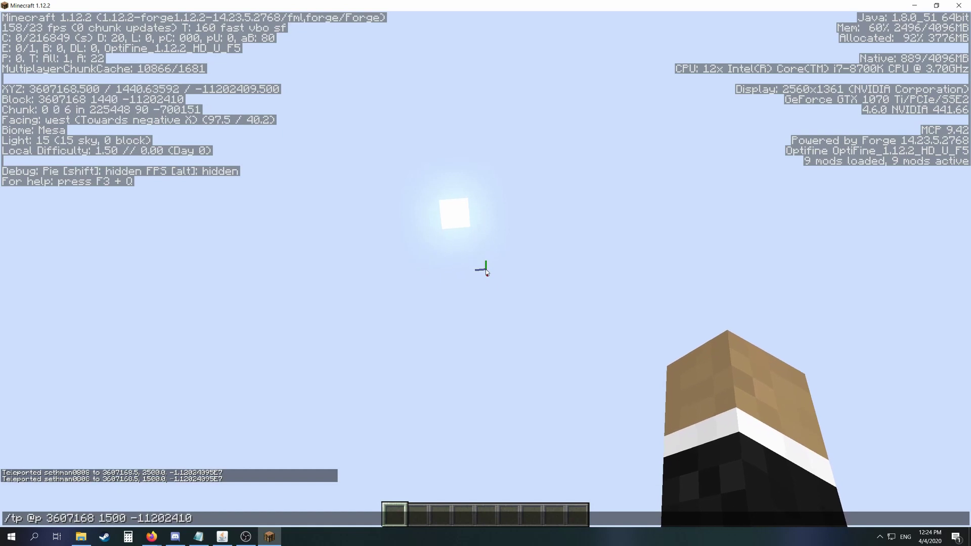
pyautogui.press('Left')
pyautogui.press('Left')
pyautogui.press('Left')
pyautogui.press('Left')
pyautogui.press('Left')
pyautogui.press('Left')
pyautogui.press('Left')
pyautogui.press('Left')
pyautogui.press('Left')
pyautogui.press('Left')
pyautogui.press('Left')
pyautogui.press('Left')
pyautogui.press('BackSpace')
pyautogui.write('0')
pyautogui.press('Return')
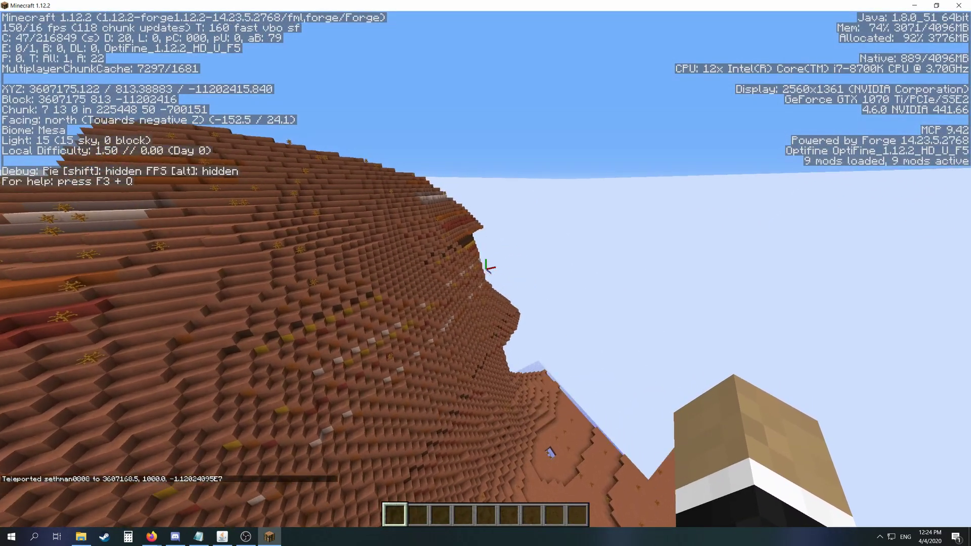
# Fly along the mesa slopes of the Grand Canyon and examine the terrain and the debug coordinates
pyautogui.press('F3')
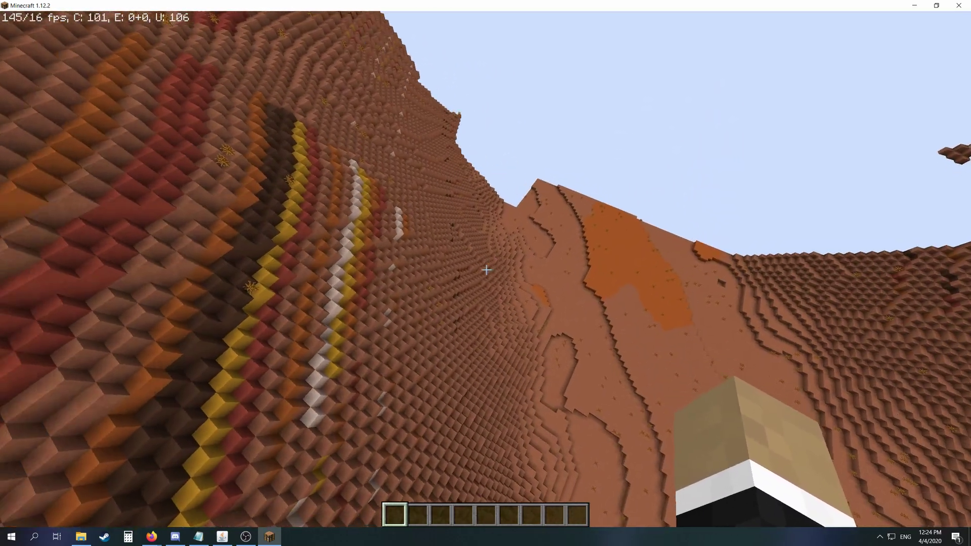
pyautogui.press('F3')
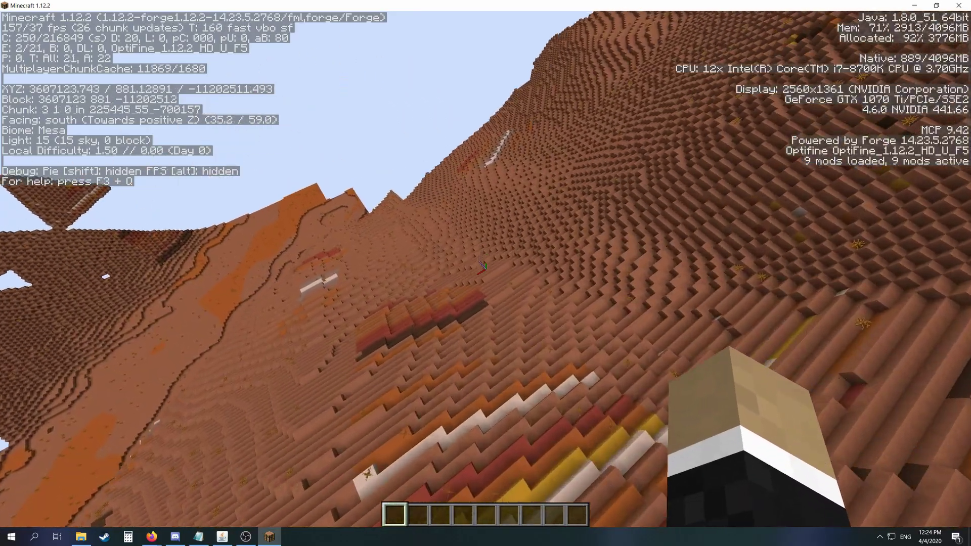
pyautogui.press('w')
pyautogui.press('space')
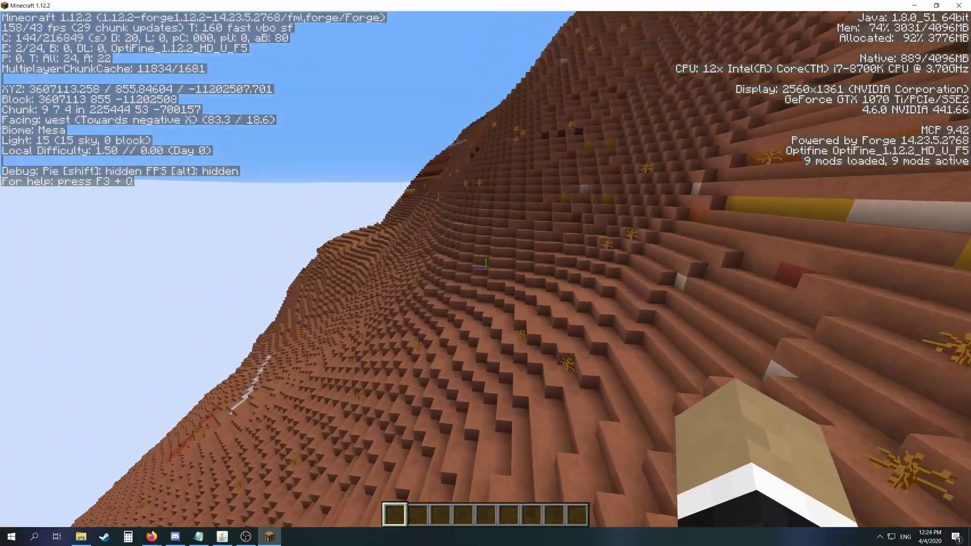
pyautogui.press('w')
pyautogui.press('space')
pyautogui.press('w')
pyautogui.press('space')
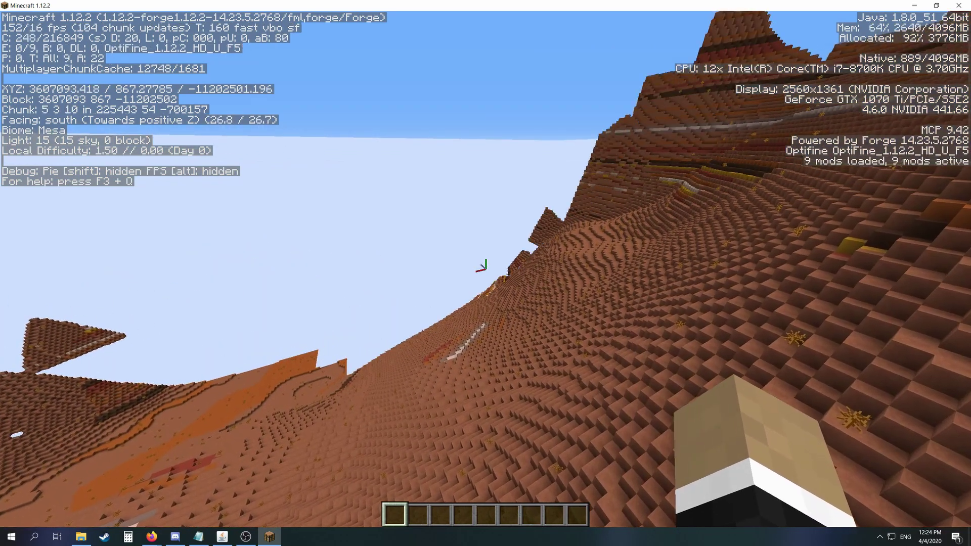
pyautogui.press('w')
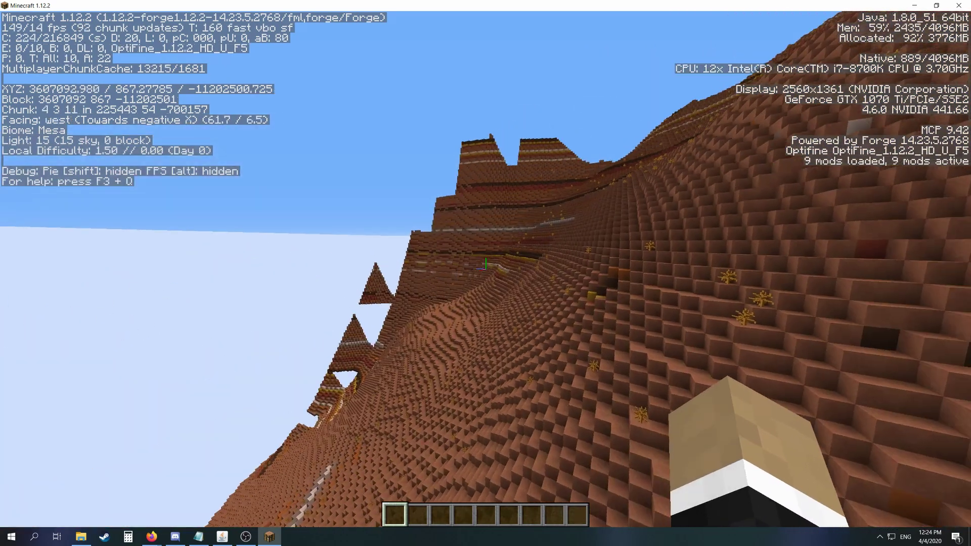
pyautogui.press('w')
pyautogui.press('space')
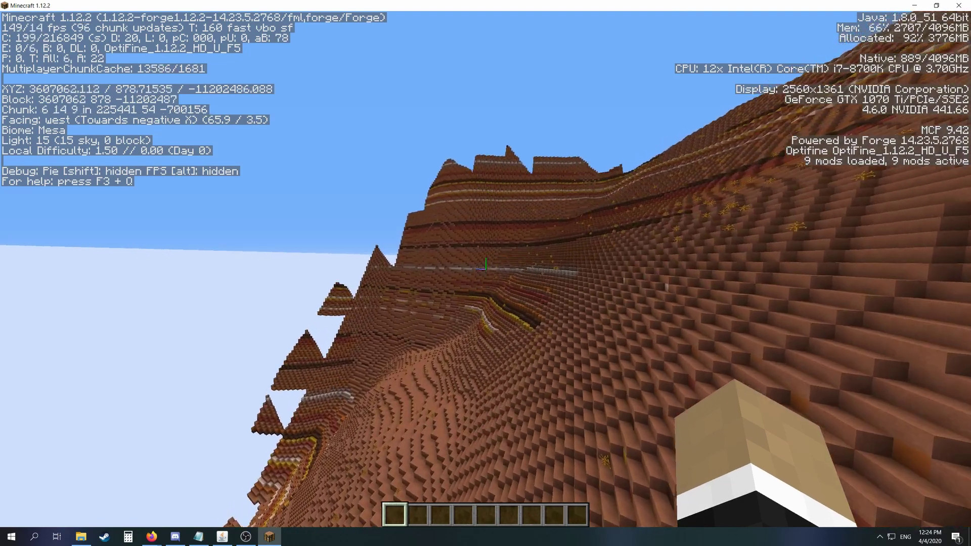
pyautogui.press('w')
pyautogui.press('space')
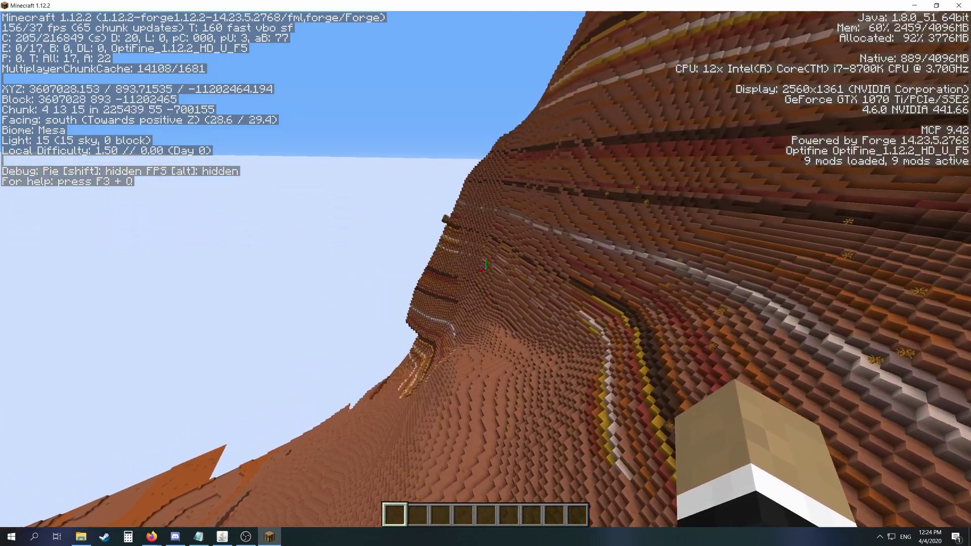
pyautogui.press('w')
pyautogui.press('space')
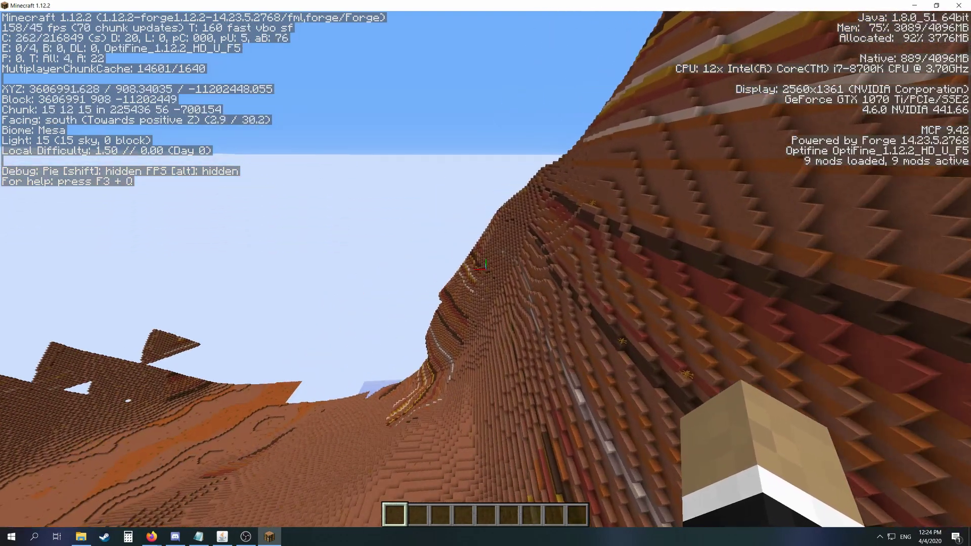
pyautogui.press('w')
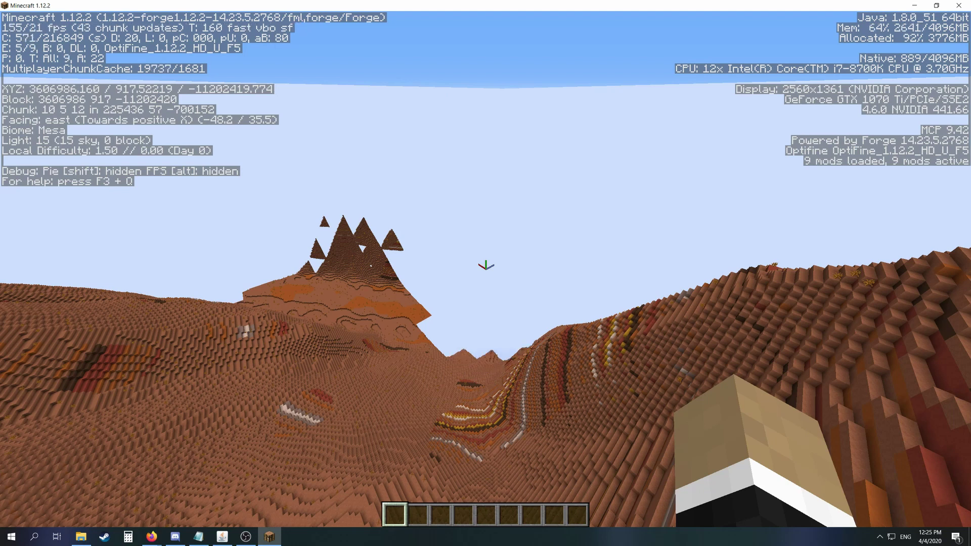
pyautogui.press('w')
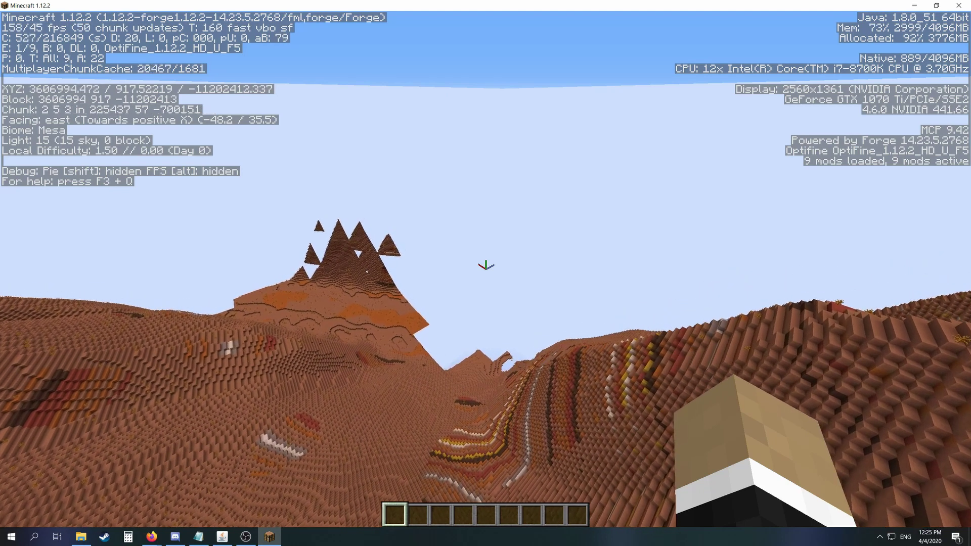
pyautogui.press('w')
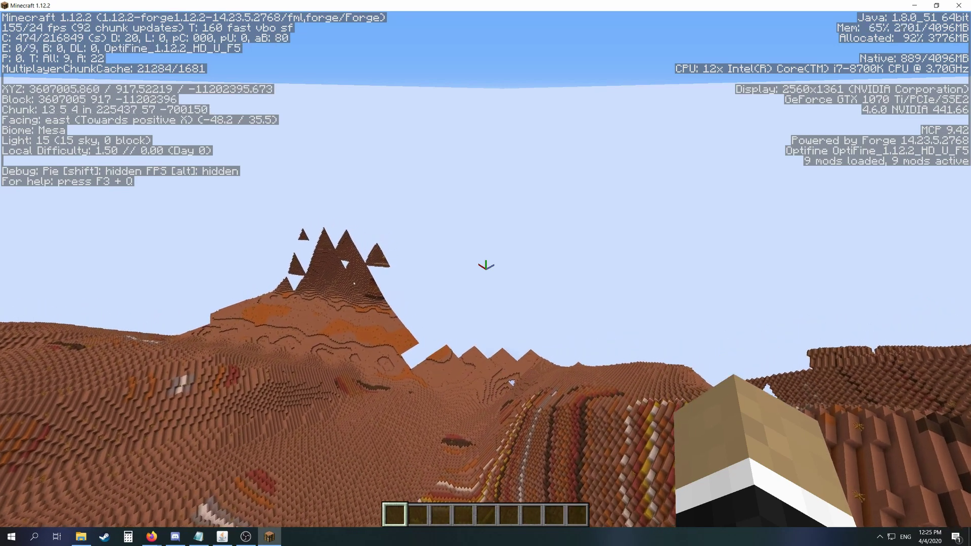
pyautogui.press('w')
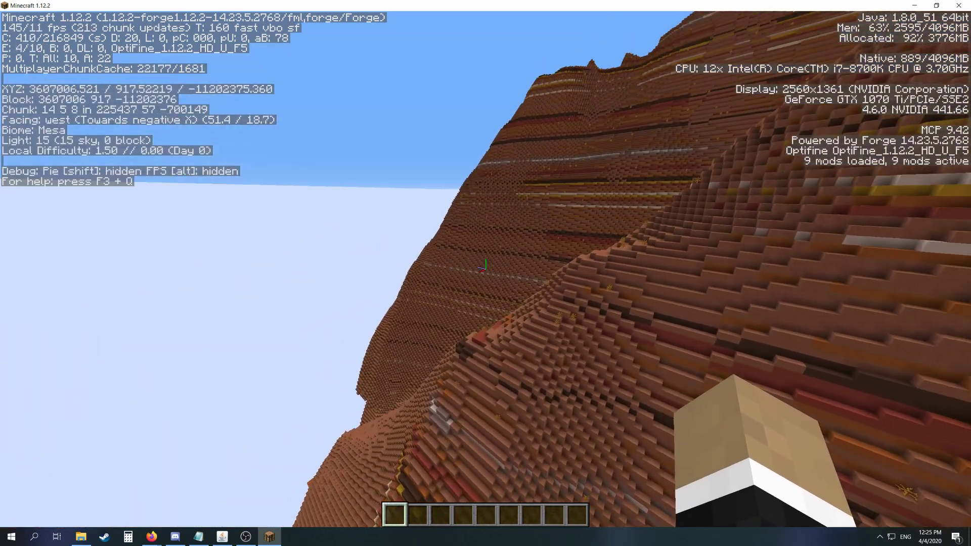
pyautogui.press('w')
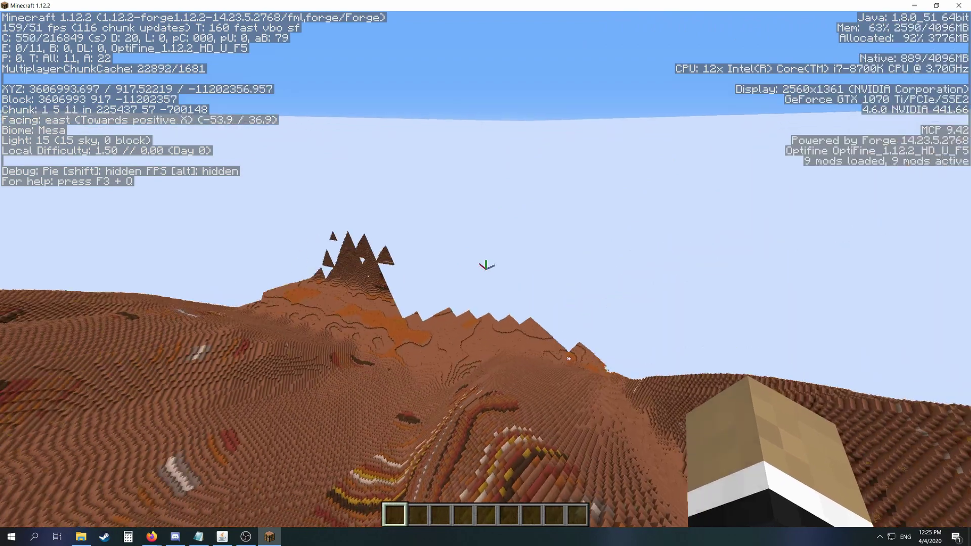
pyautogui.press('w')
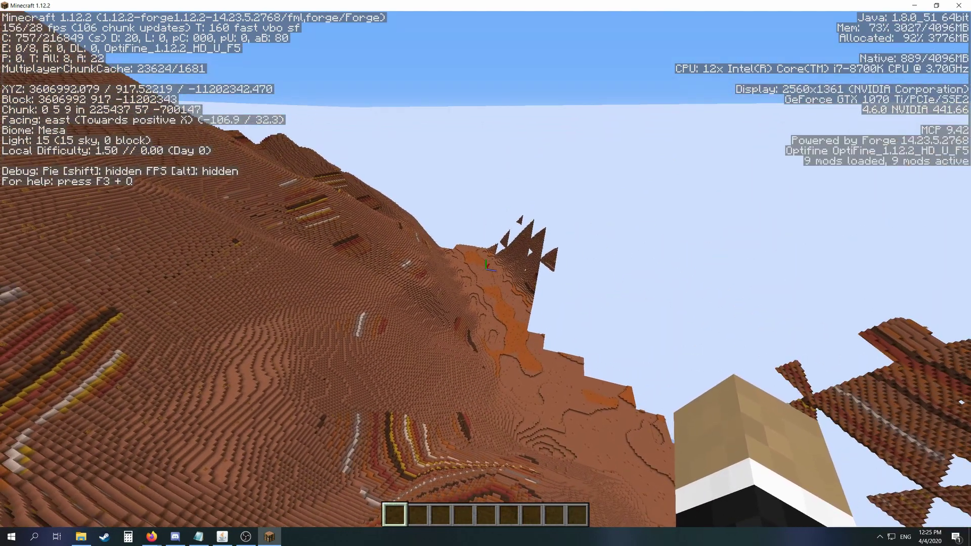
# Teleport the player with /tp @p to the snow-covered mountain location at height 8730 and hide the debug information
pyautogui.press('e')
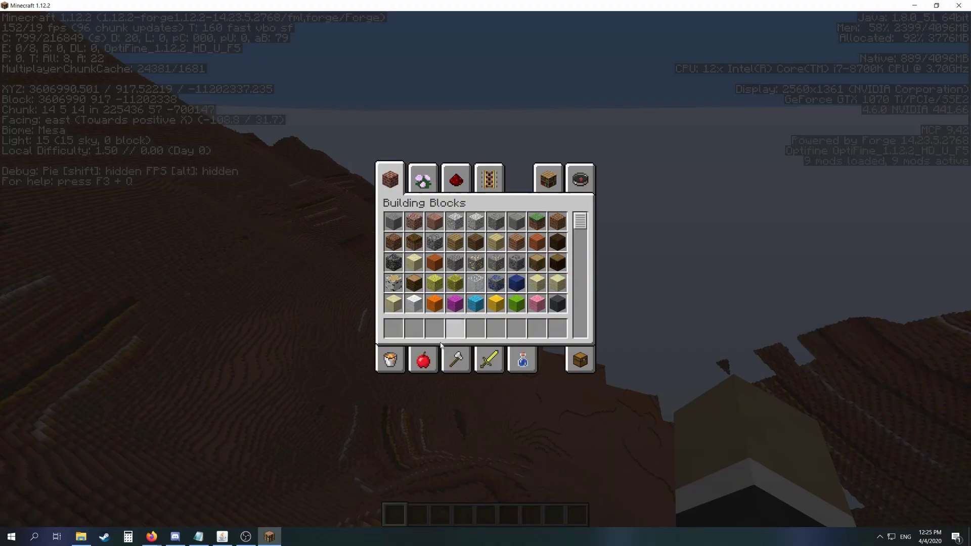
pyautogui.press('e')
pyautogui.press('t')
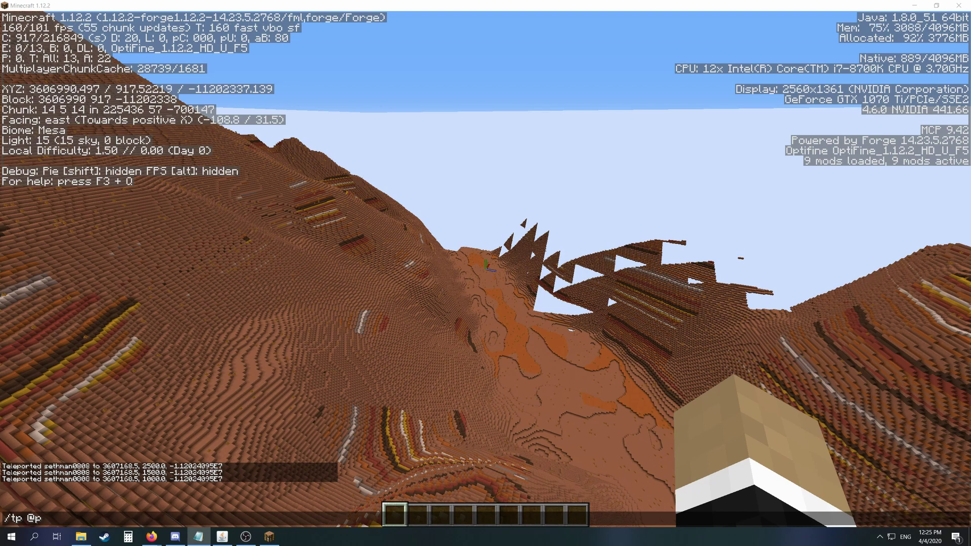
pyautogui.press('Return')
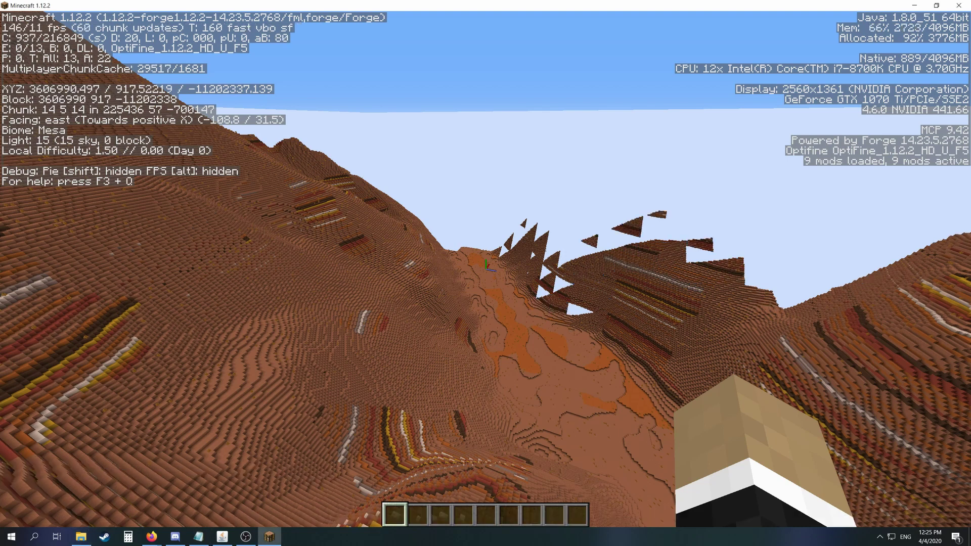
pyautogui.press('F3')
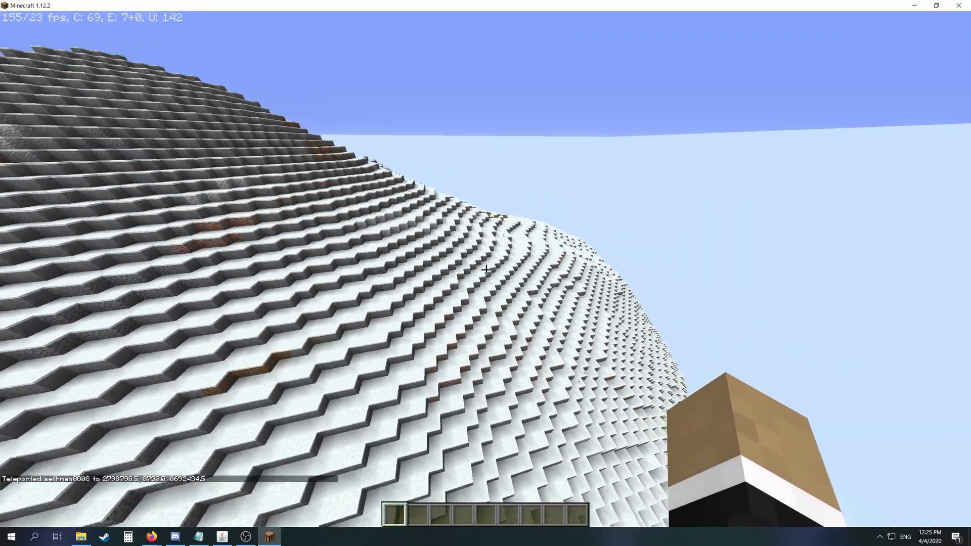
pyautogui.moveTo(486, 270)
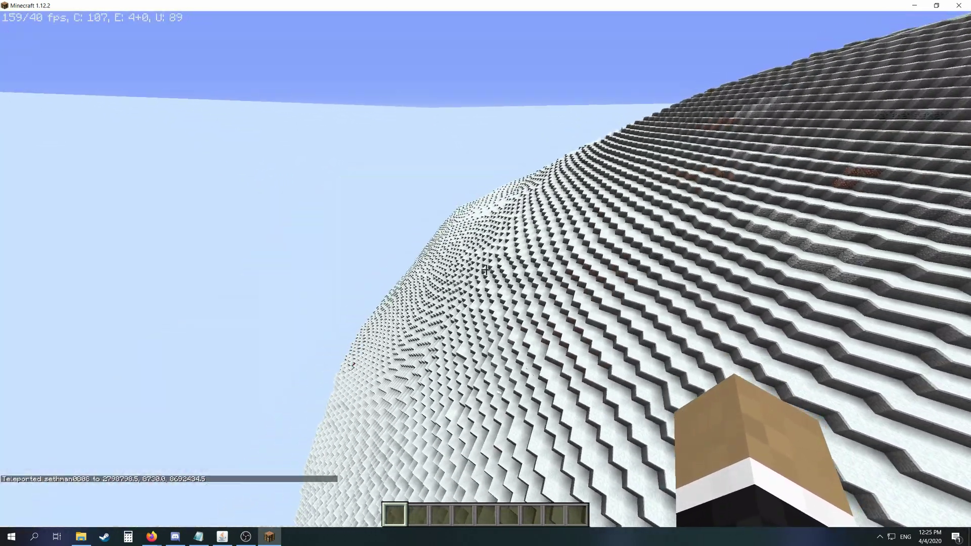